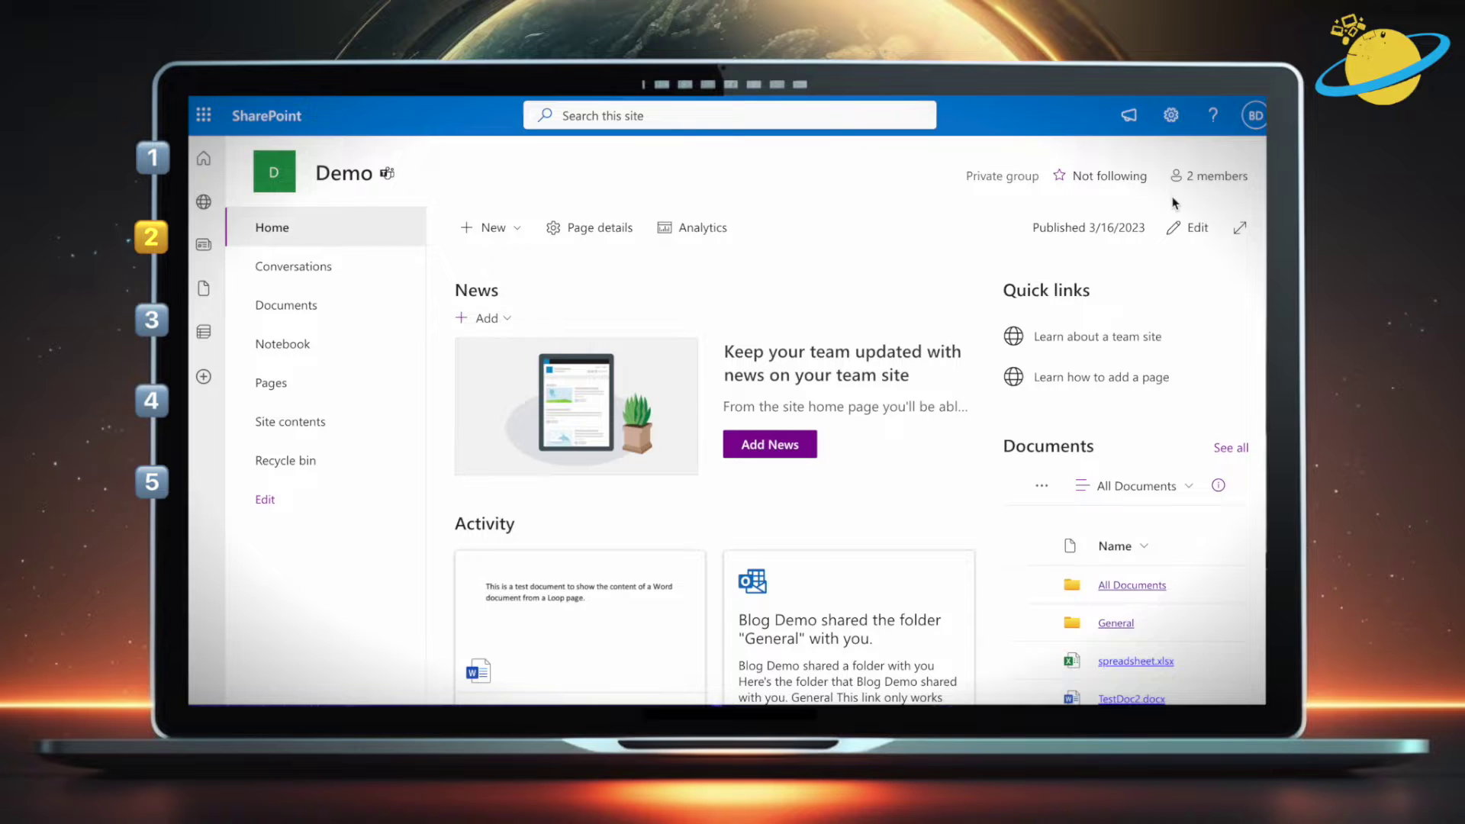
Delete the Demo site and its Microsoft 365 group from Site information, confirming removal of all group resources.
{"action": "left_click", "coordinate": [1172, 116]}
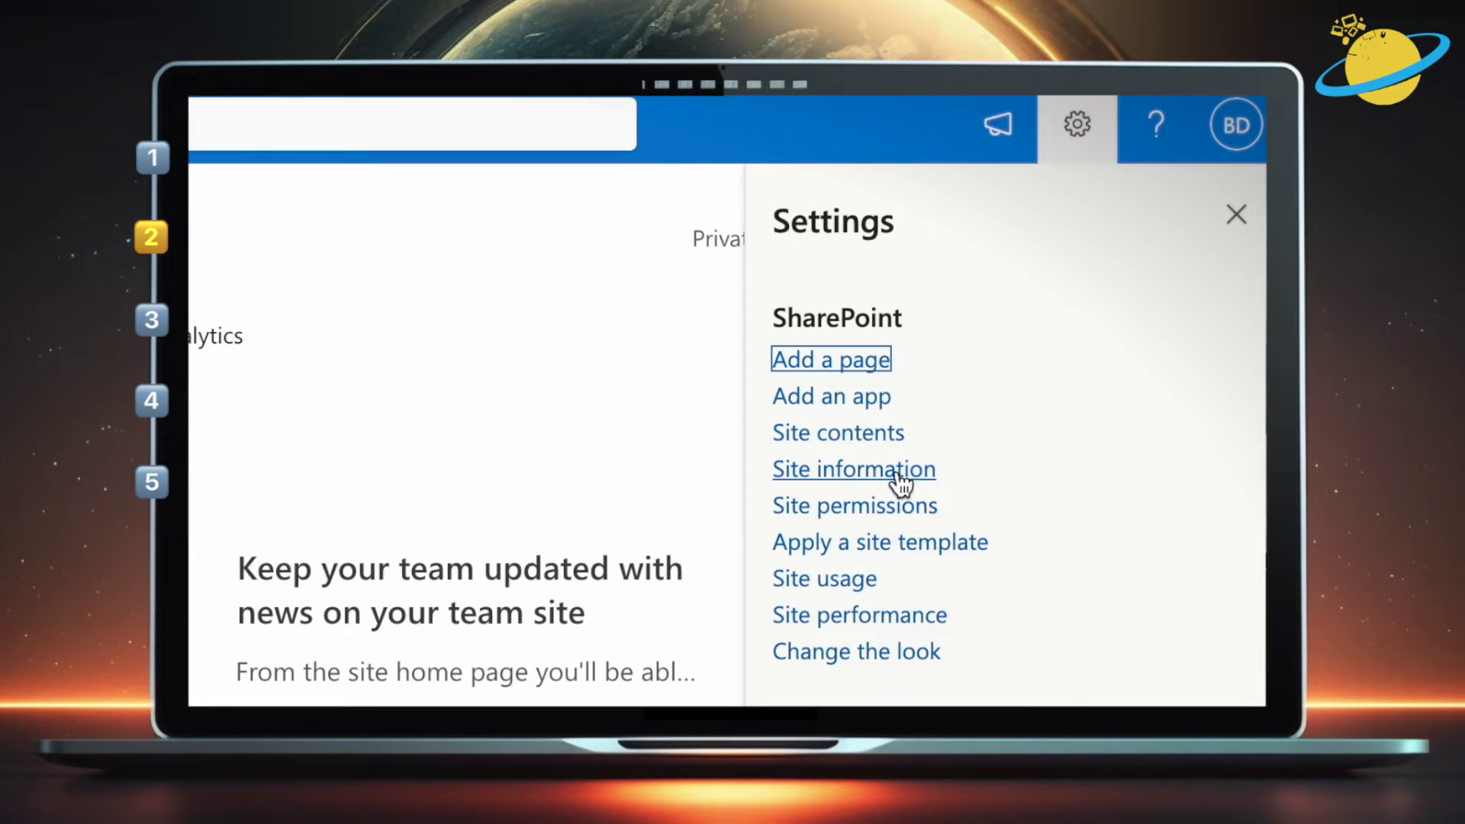
{"action": "left_click", "coordinate": [899, 475]}
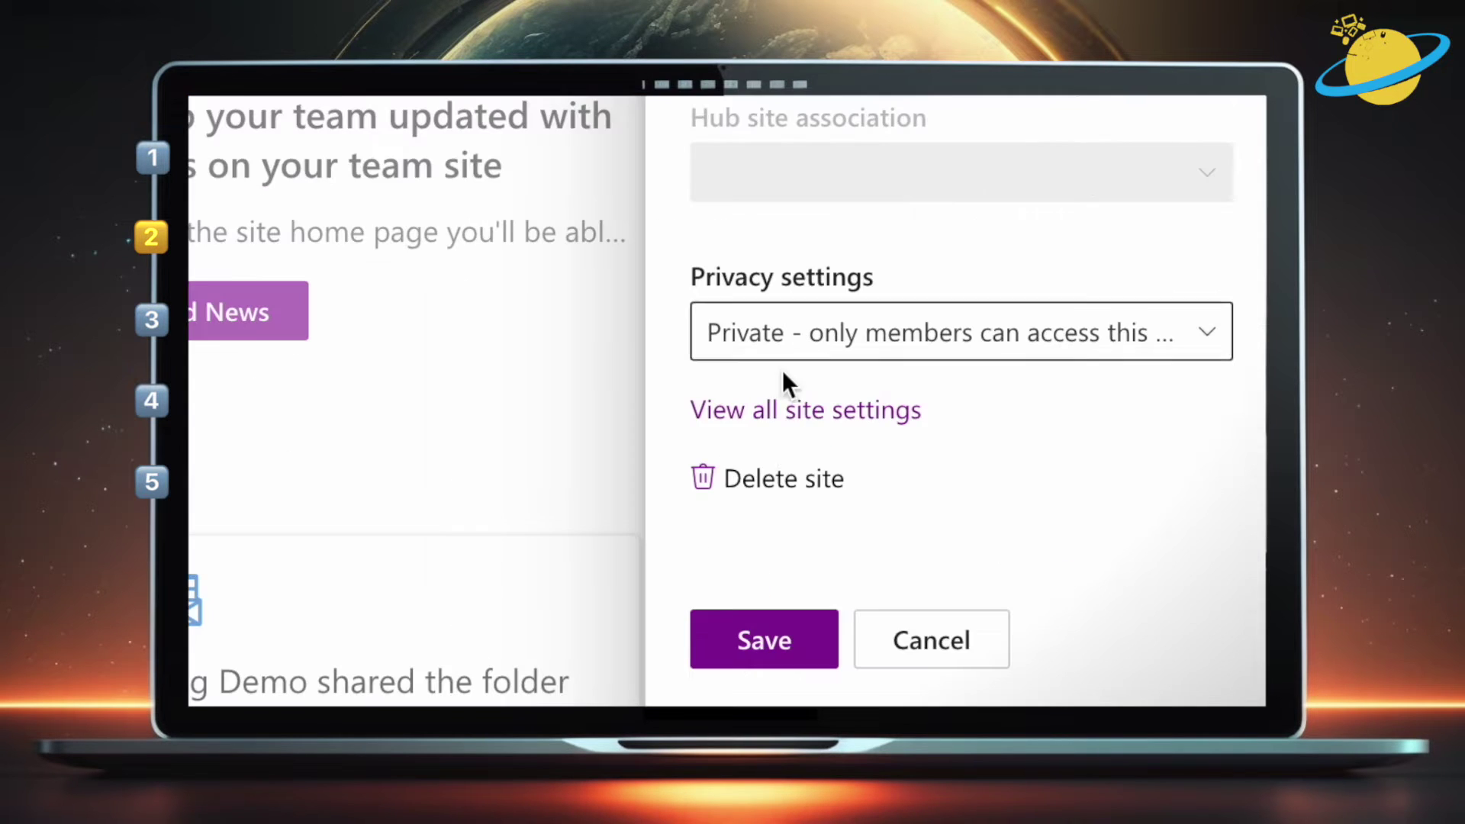
{"action": "left_click", "coordinate": [780, 489]}
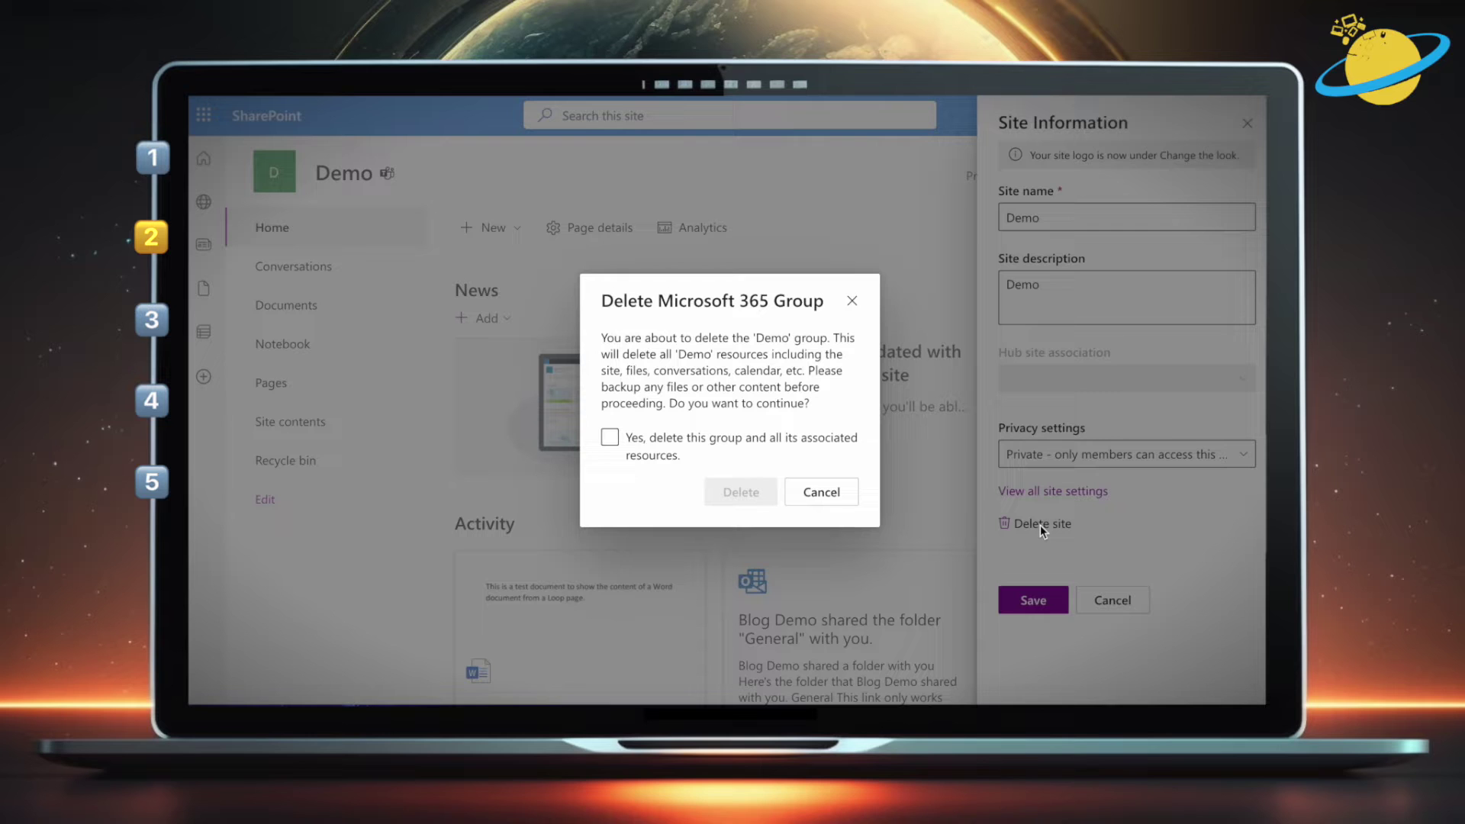
{"action": "left_click", "coordinate": [664, 440]}
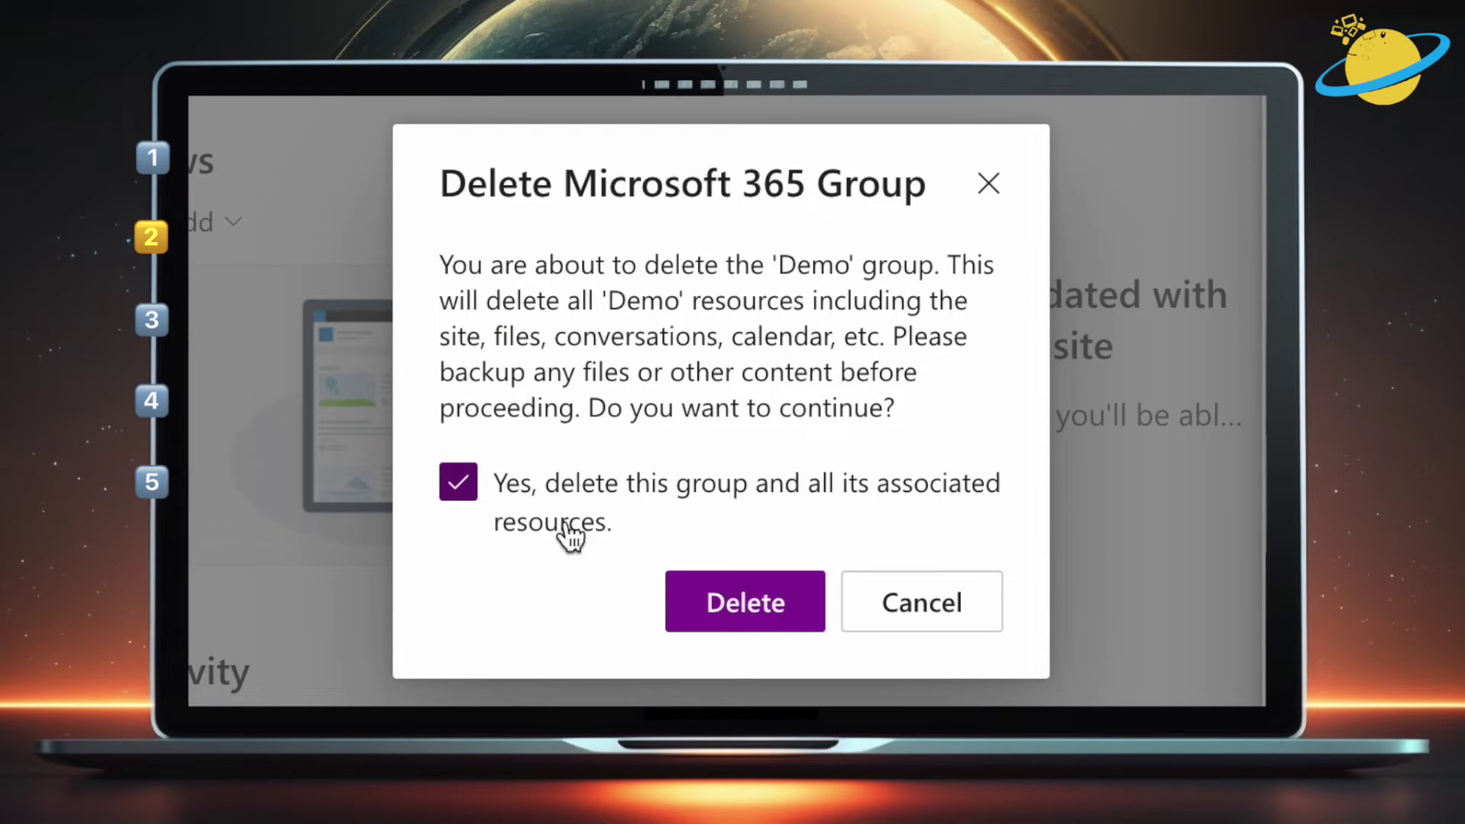
{"action": "left_click", "coordinate": [750, 605]}
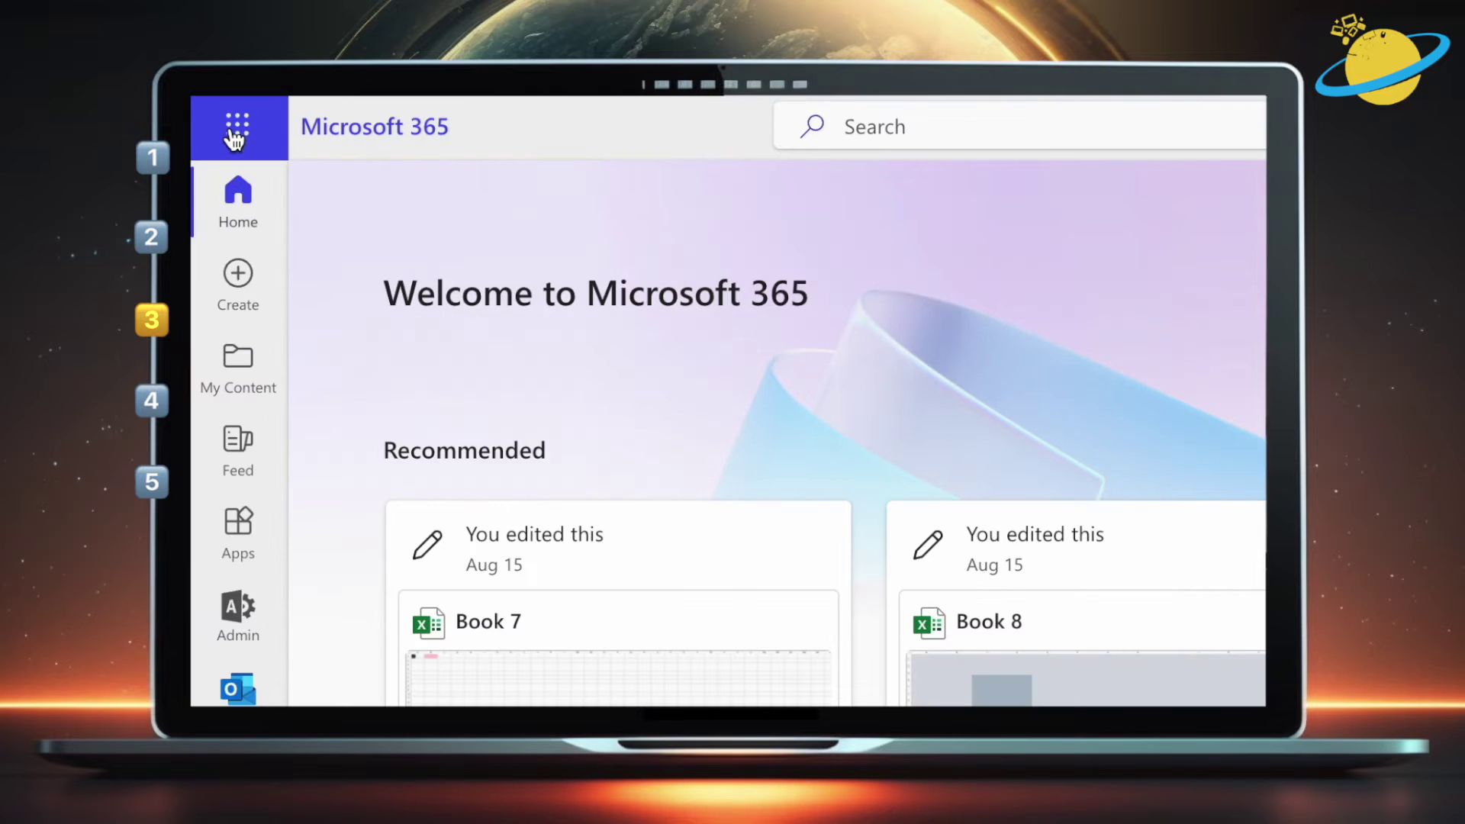
Go to the Microsoft 365 admin center through the app launcher's Admin entry.
{"action": "left_click", "coordinate": [236, 129]}
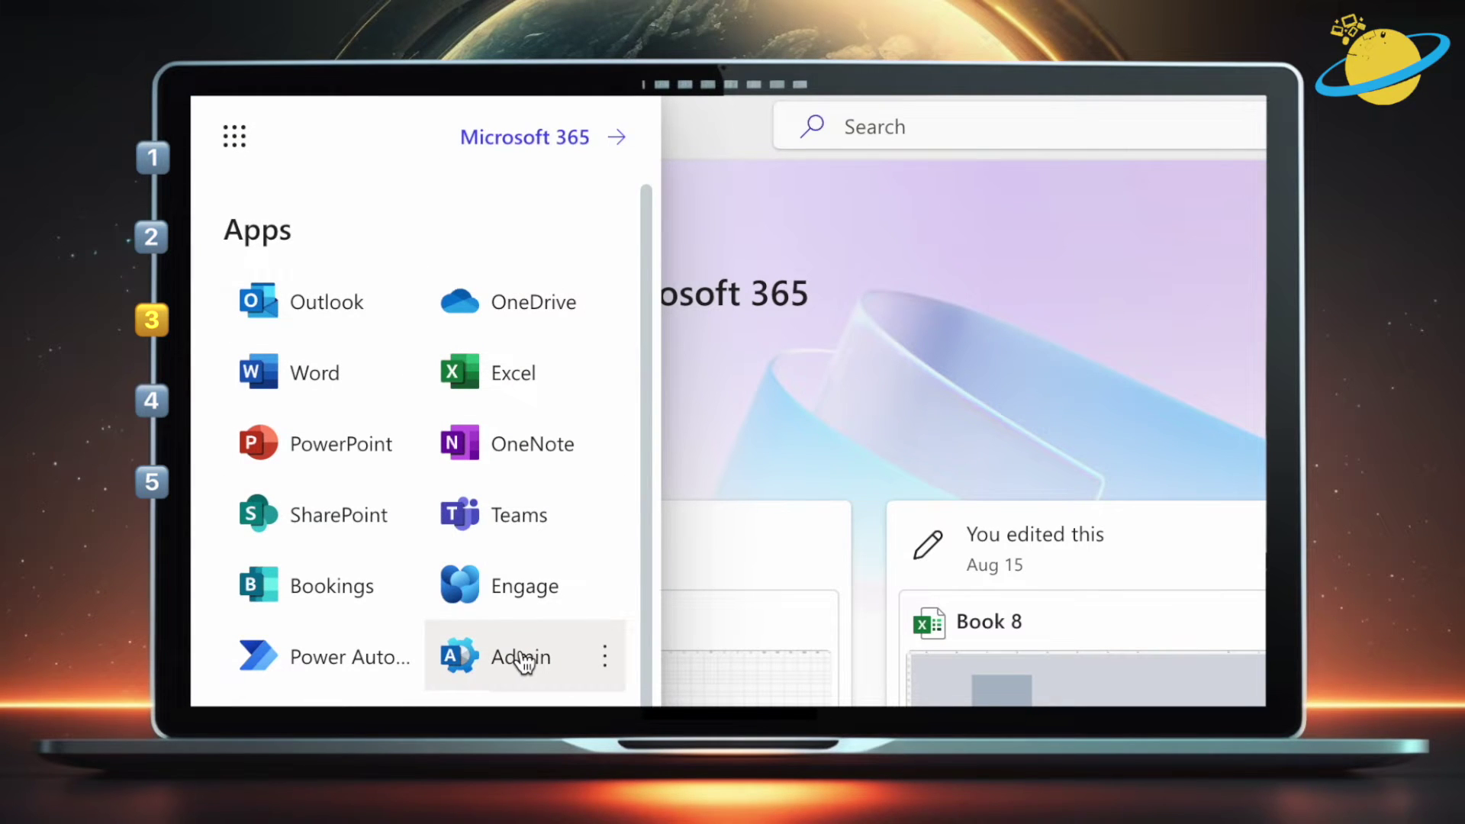
{"action": "left_click", "coordinate": [522, 656]}
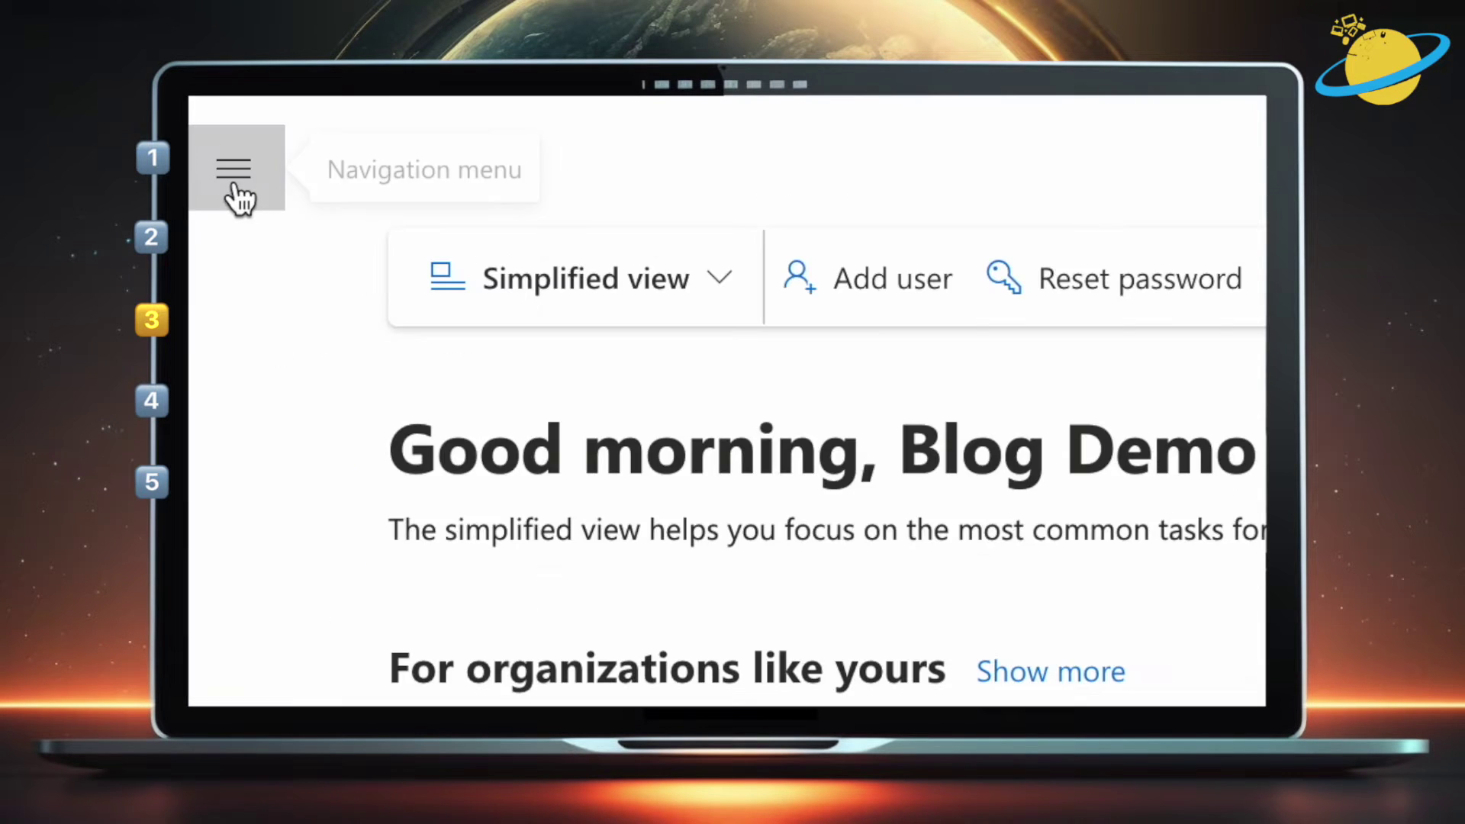
Open the SharePoint admin center from the Admin centers list in the full admin navigation.
{"action": "left_click", "coordinate": [237, 195]}
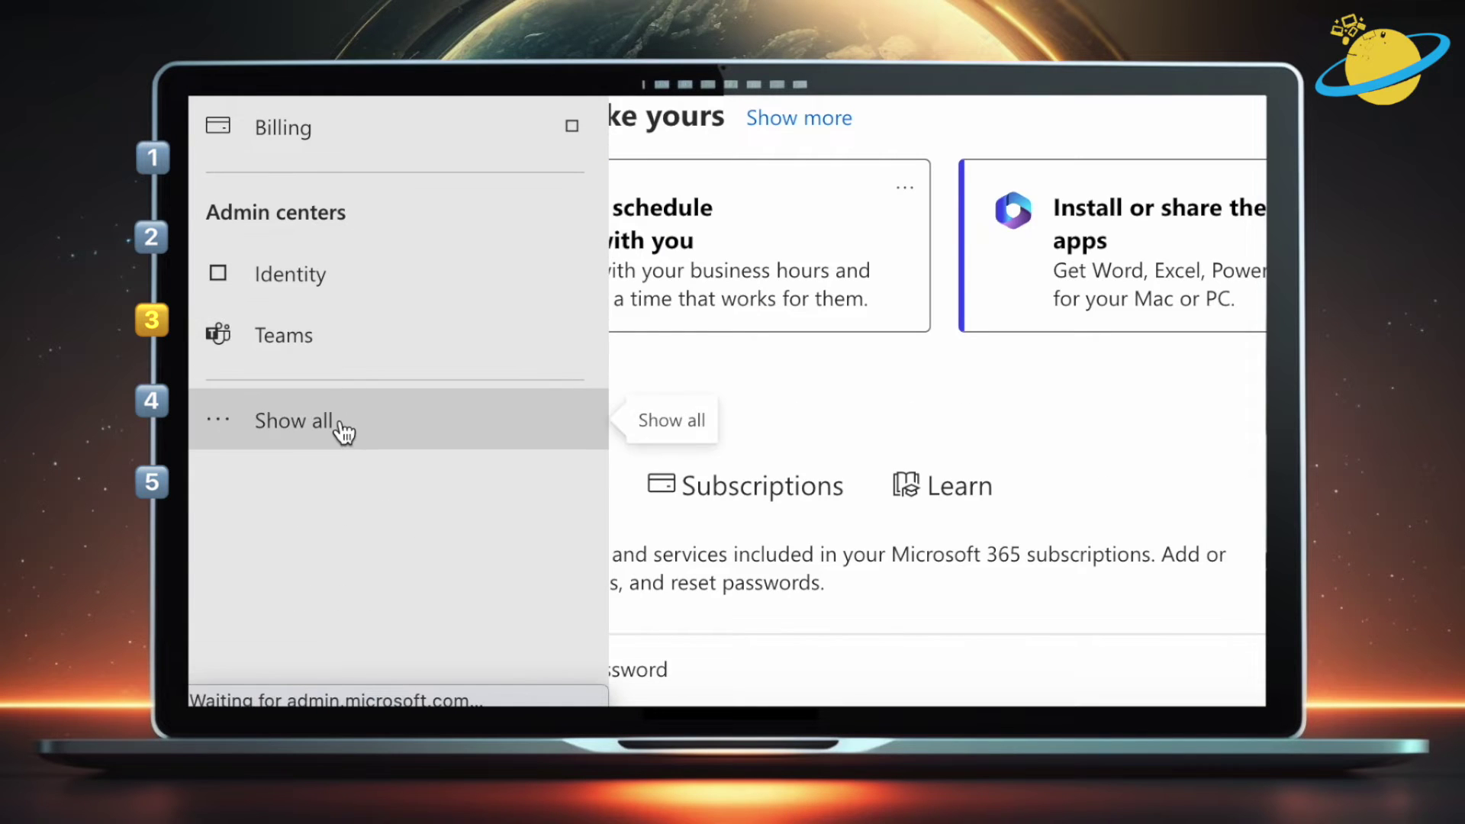
{"action": "left_click", "coordinate": [341, 429]}
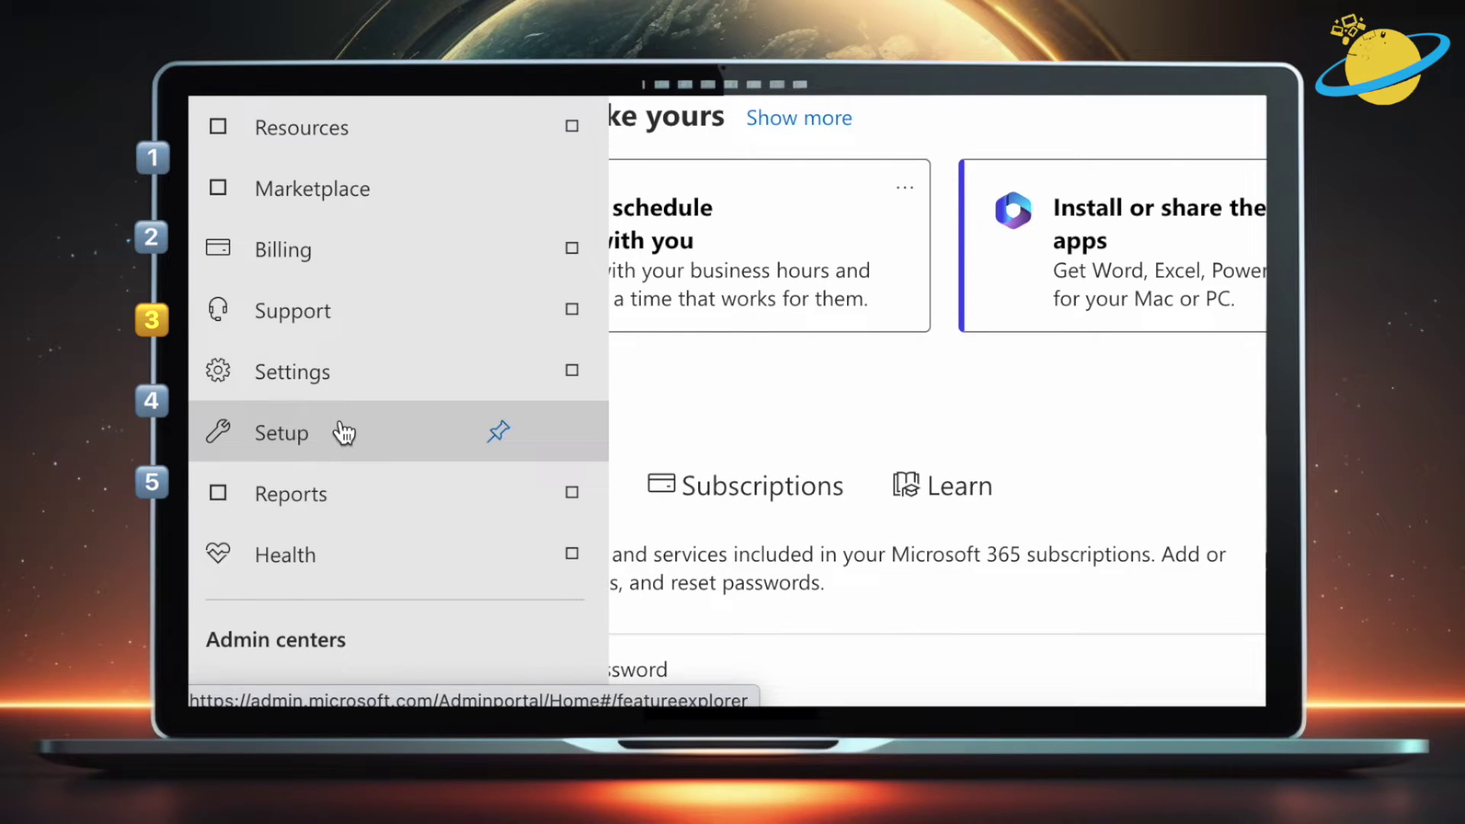
{"action": "scroll", "coordinate": [344, 433], "scroll_direction": "down", "scroll_amount": 5}
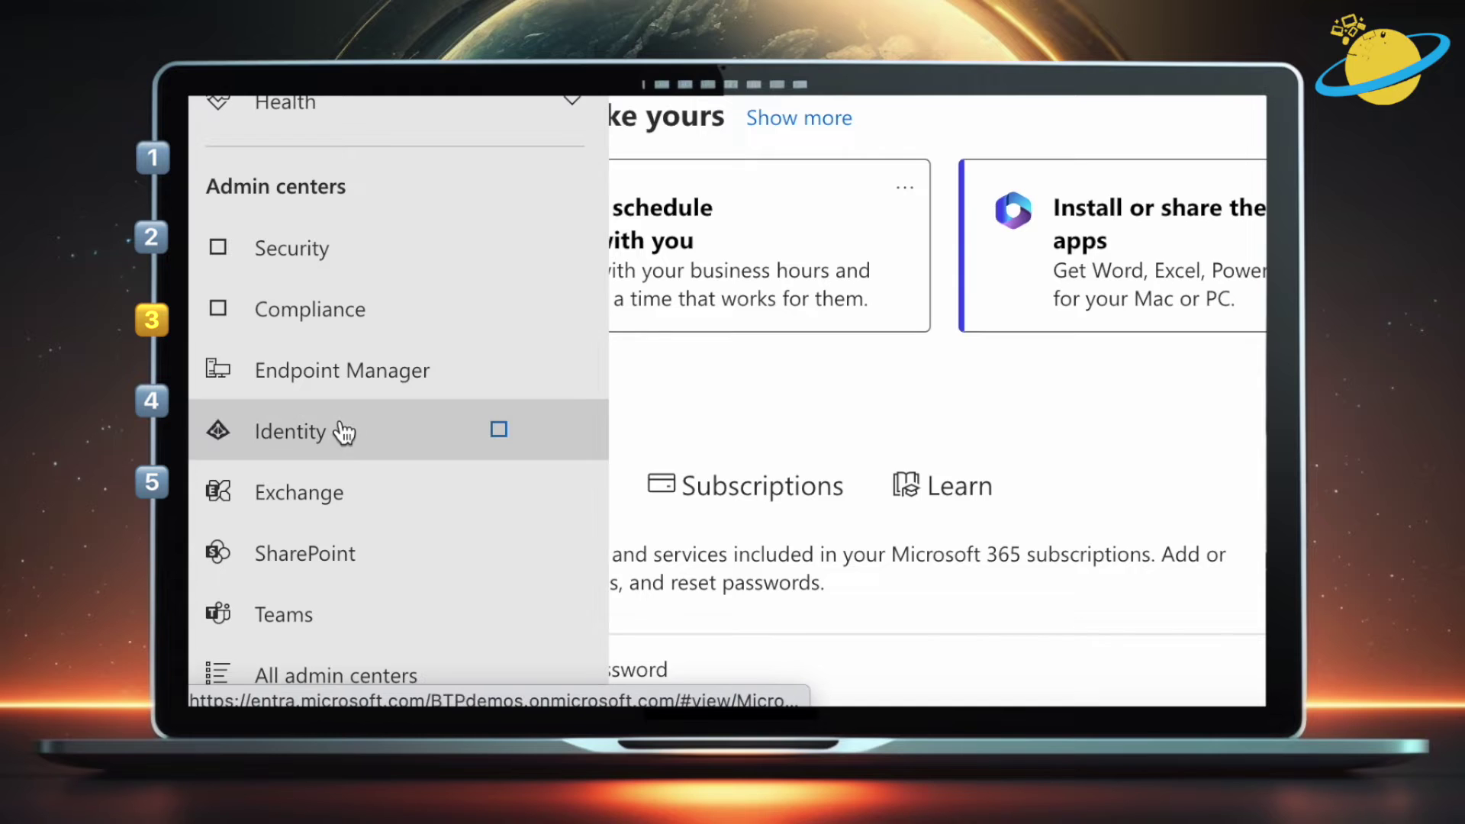
{"action": "left_click", "coordinate": [333, 561]}
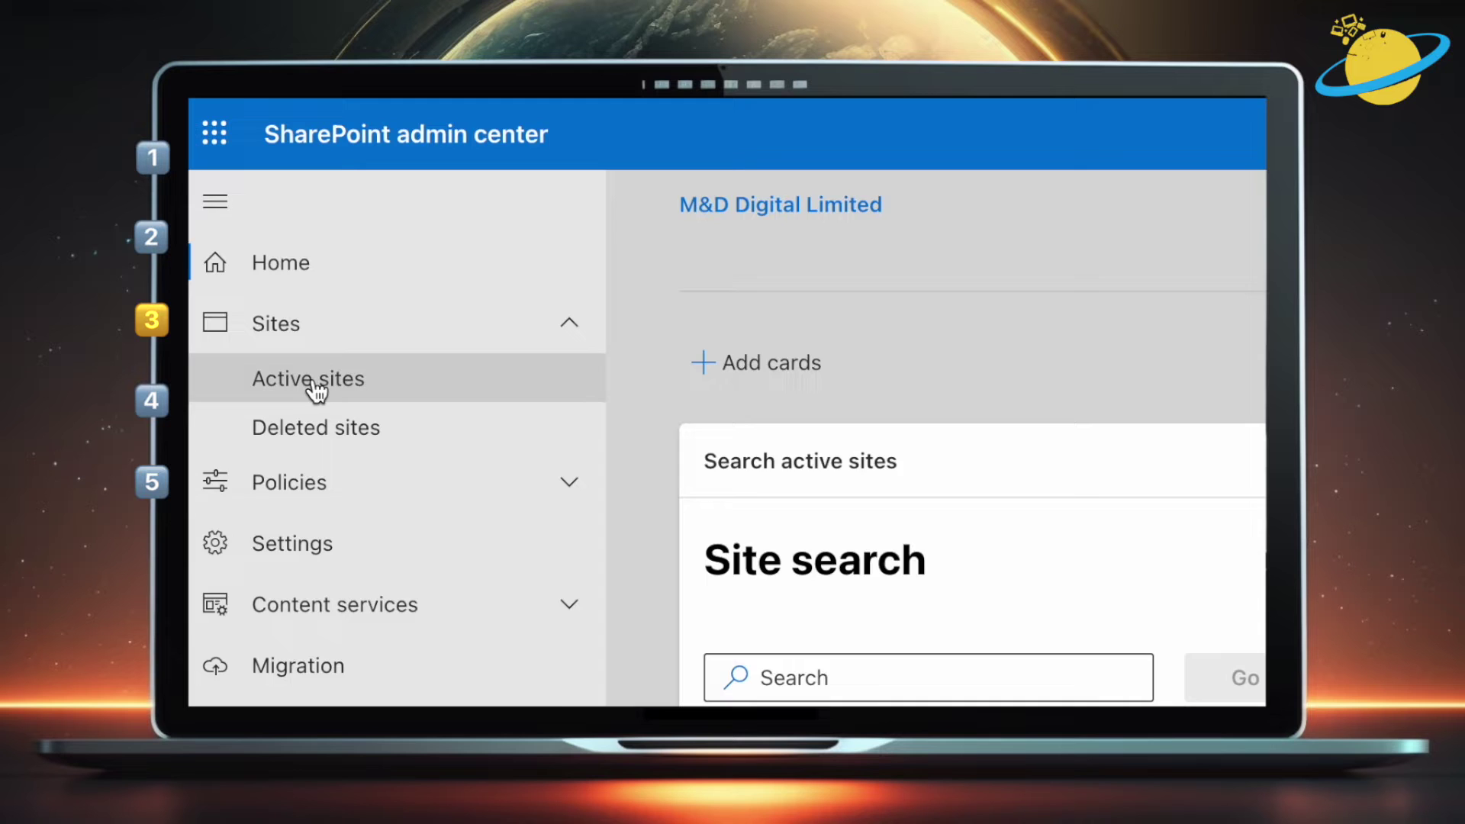
Delete the Marketing Team site from the Active sites list and confirm the deletion.
{"action": "left_click", "coordinate": [315, 386]}
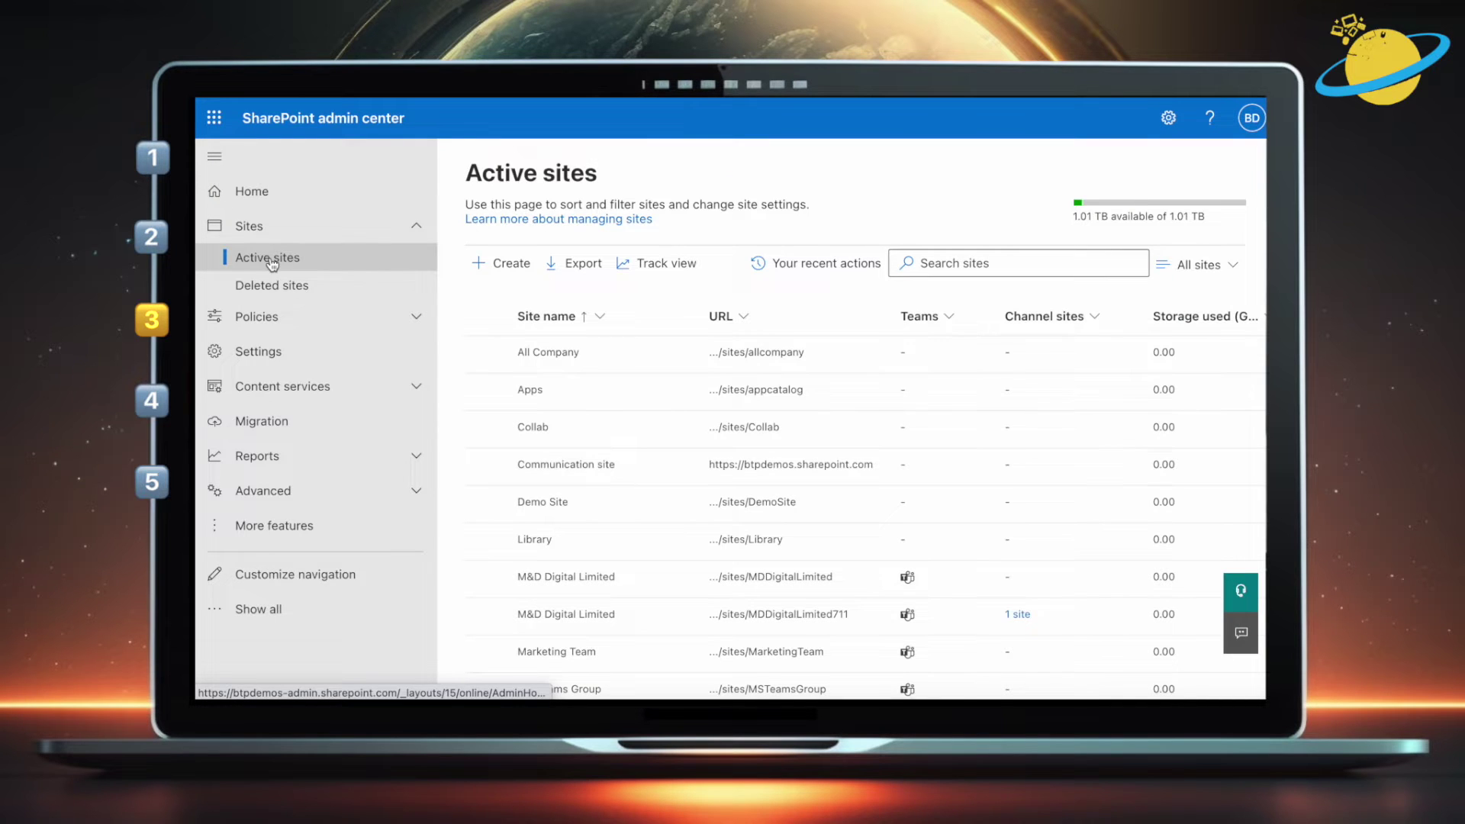
{"action": "scroll", "coordinate": [526, 413], "scroll_direction": "down", "scroll_amount": 2}
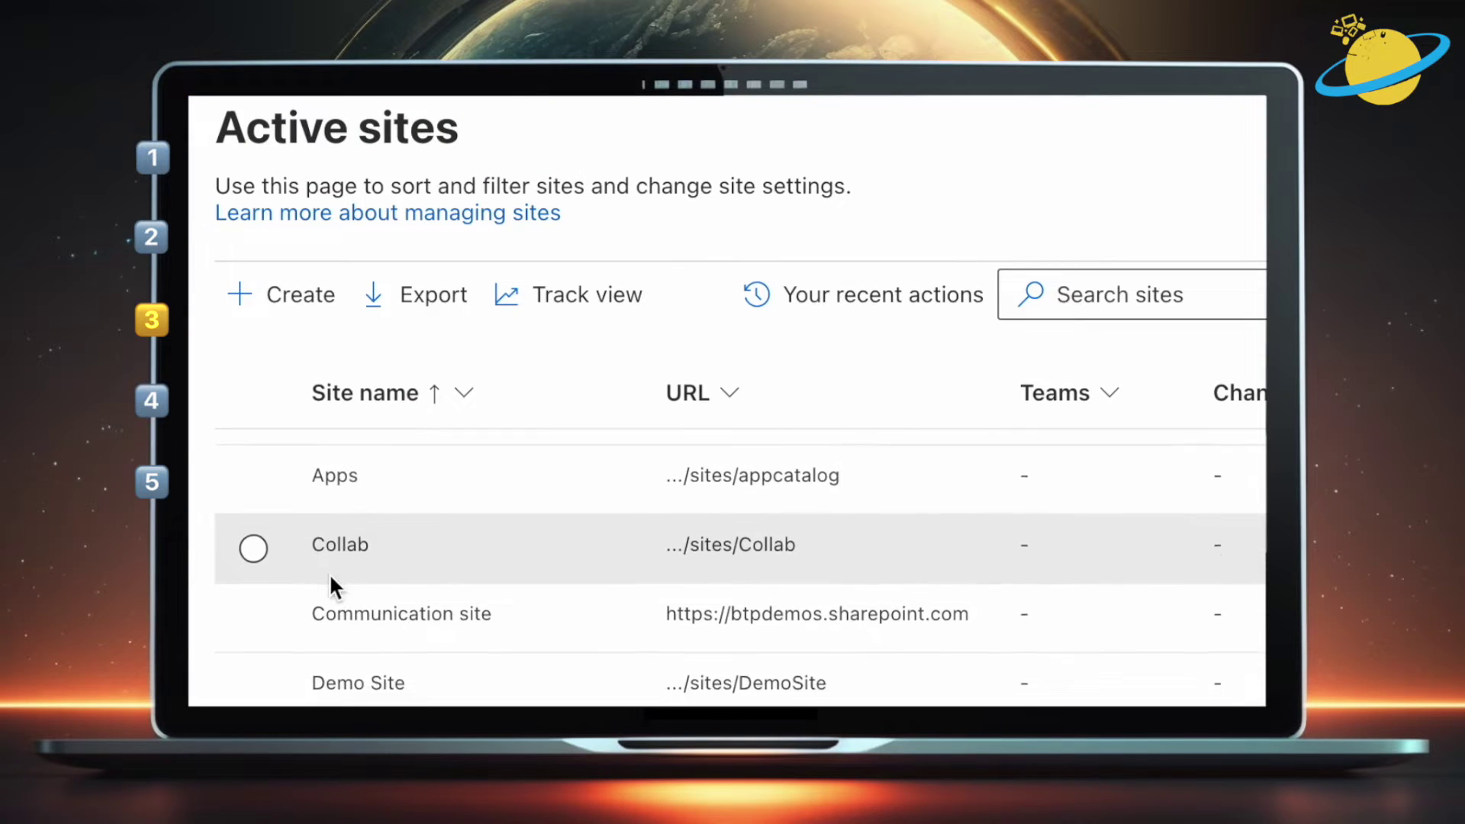
{"action": "scroll", "coordinate": [328, 574], "scroll_direction": "down", "scroll_amount": 5}
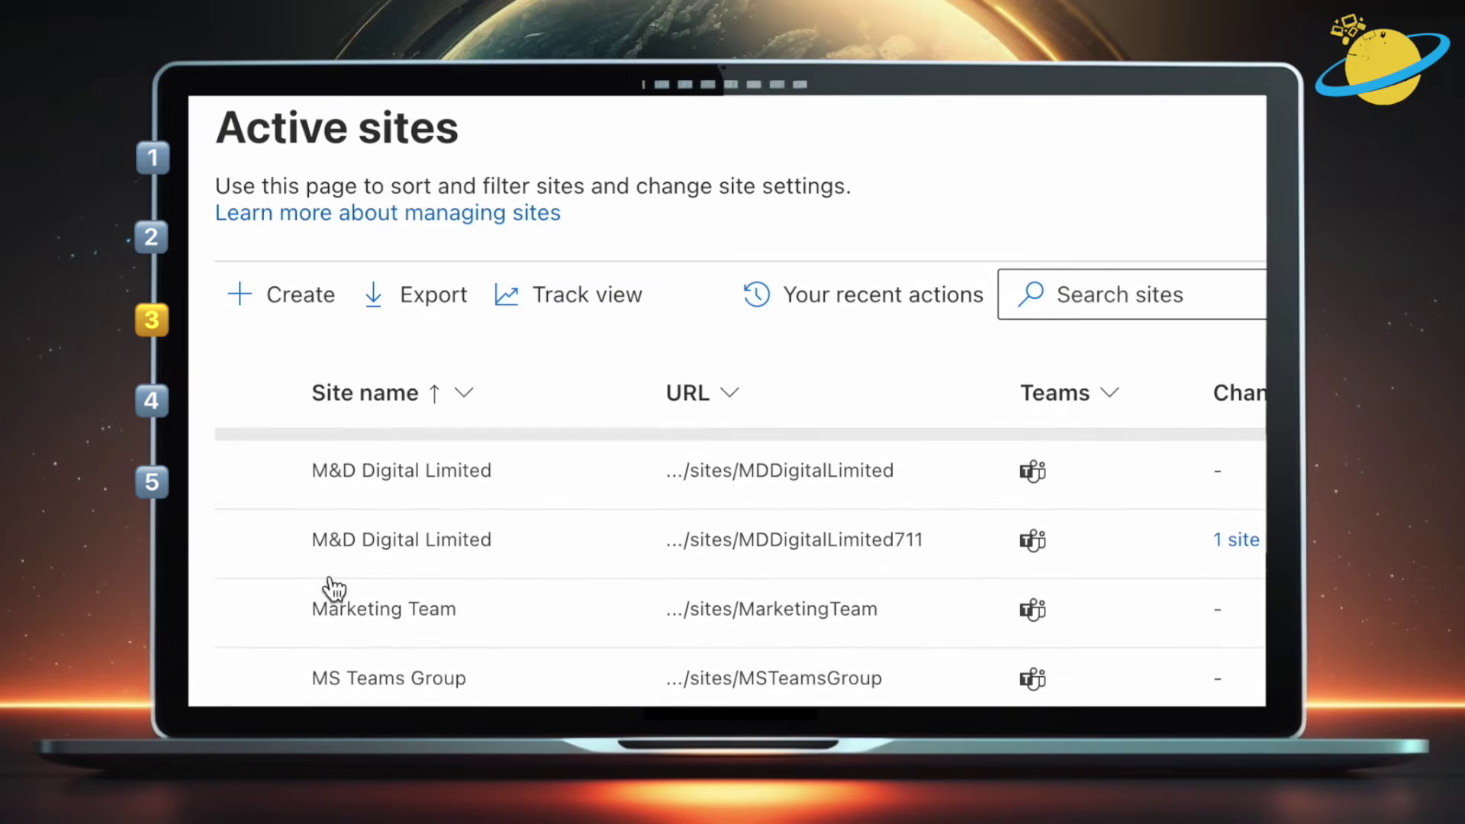
{"action": "left_click", "coordinate": [253, 610]}
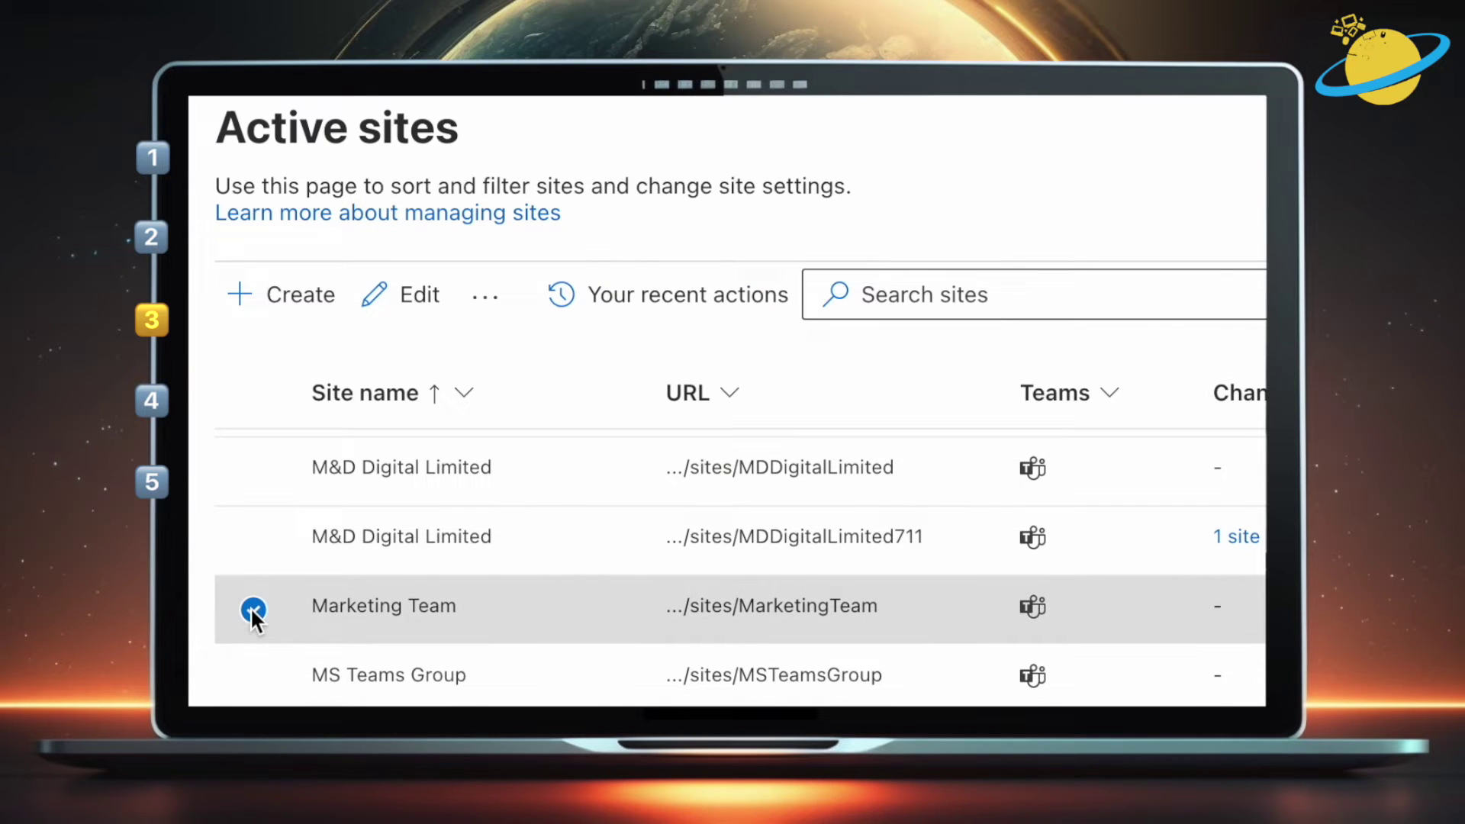
{"action": "left_click", "coordinate": [486, 297]}
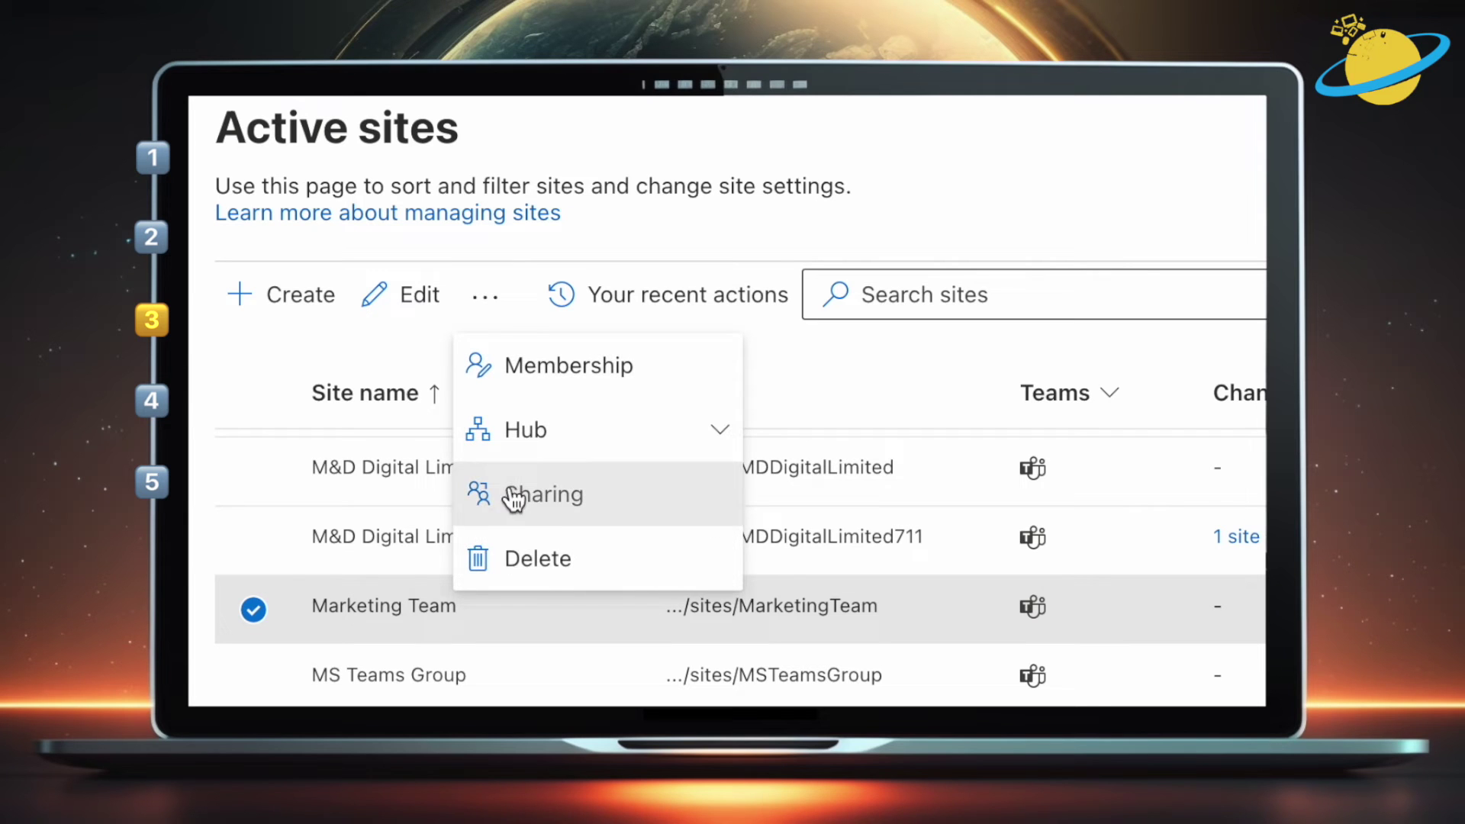
{"action": "left_click", "coordinate": [521, 561]}
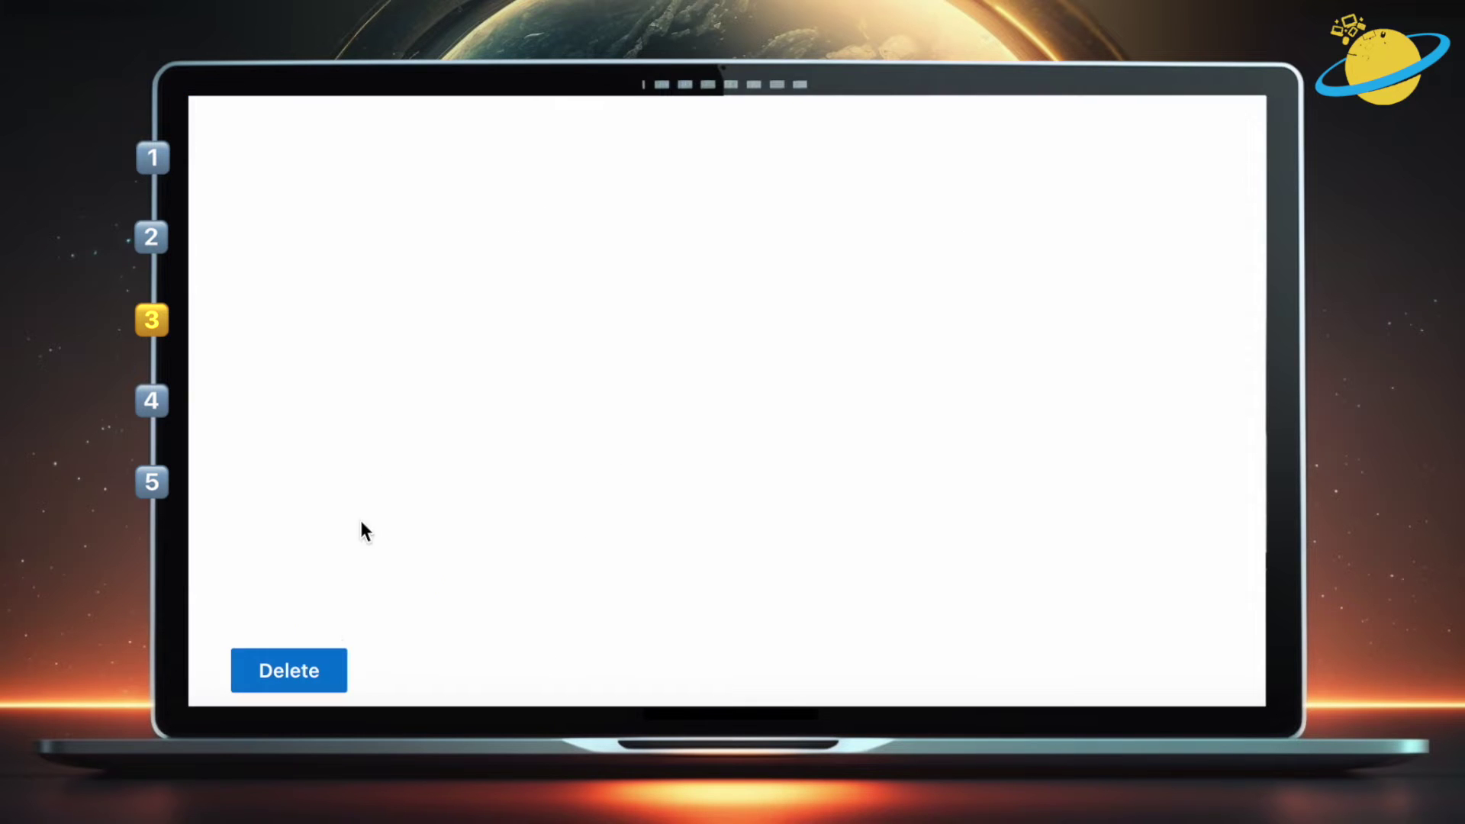
{"action": "left_click", "coordinate": [319, 675]}
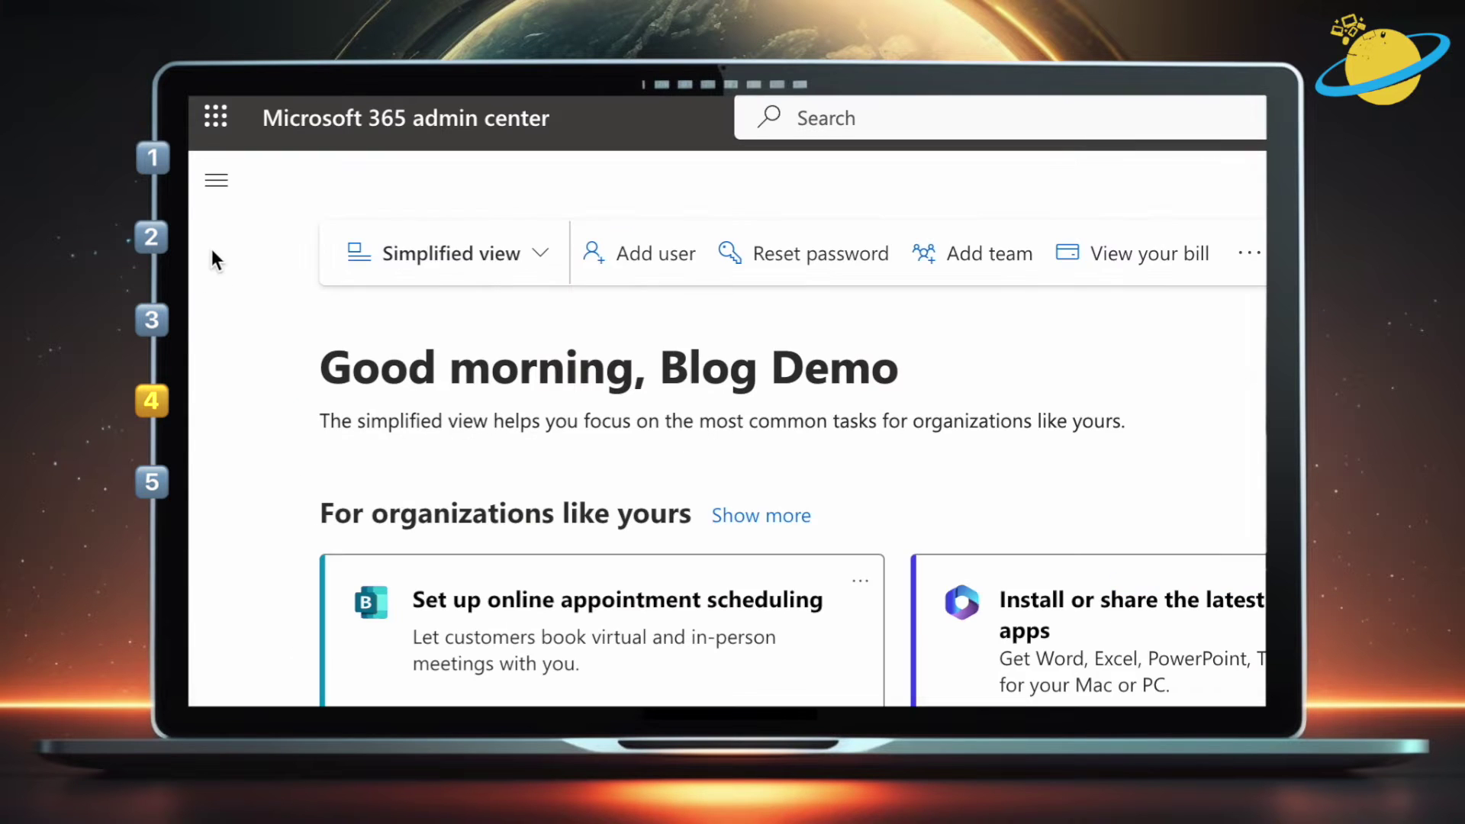
Open the Marketing Team group under Active teams & groups and start deleting it.
{"action": "left_click", "coordinate": [216, 183]}
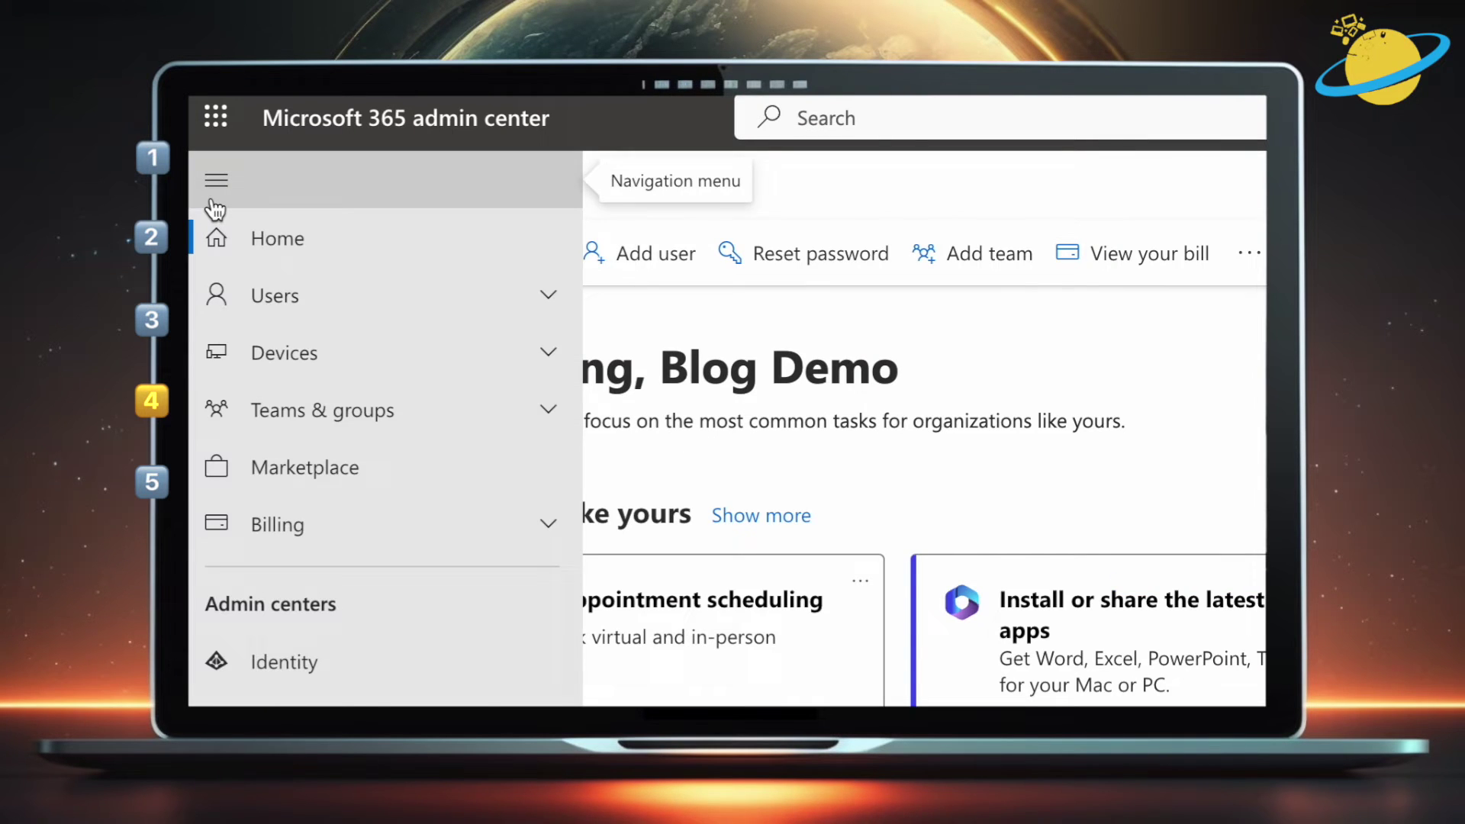
{"action": "left_click", "coordinate": [346, 418]}
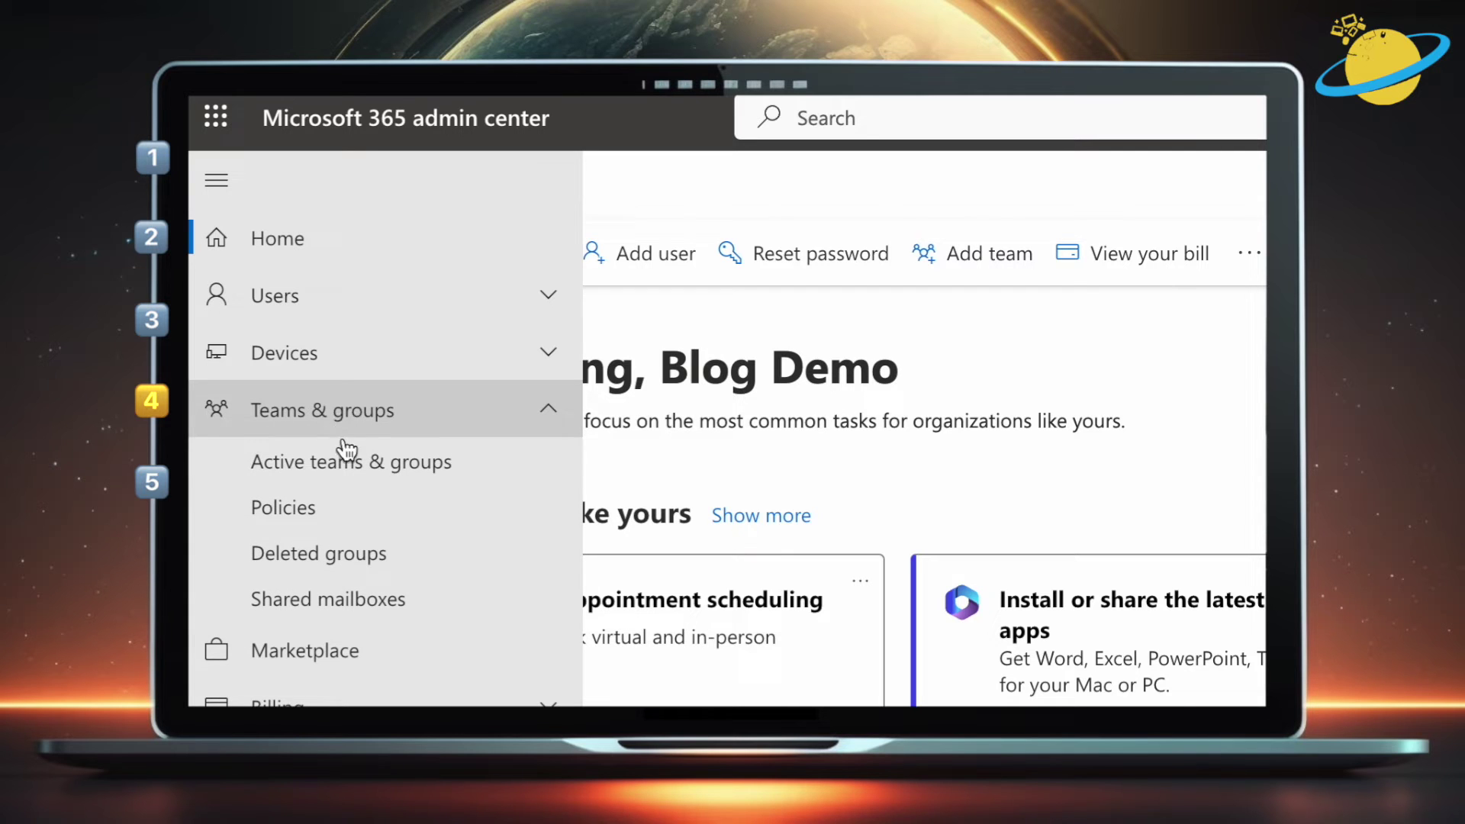
{"action": "left_click", "coordinate": [347, 467]}
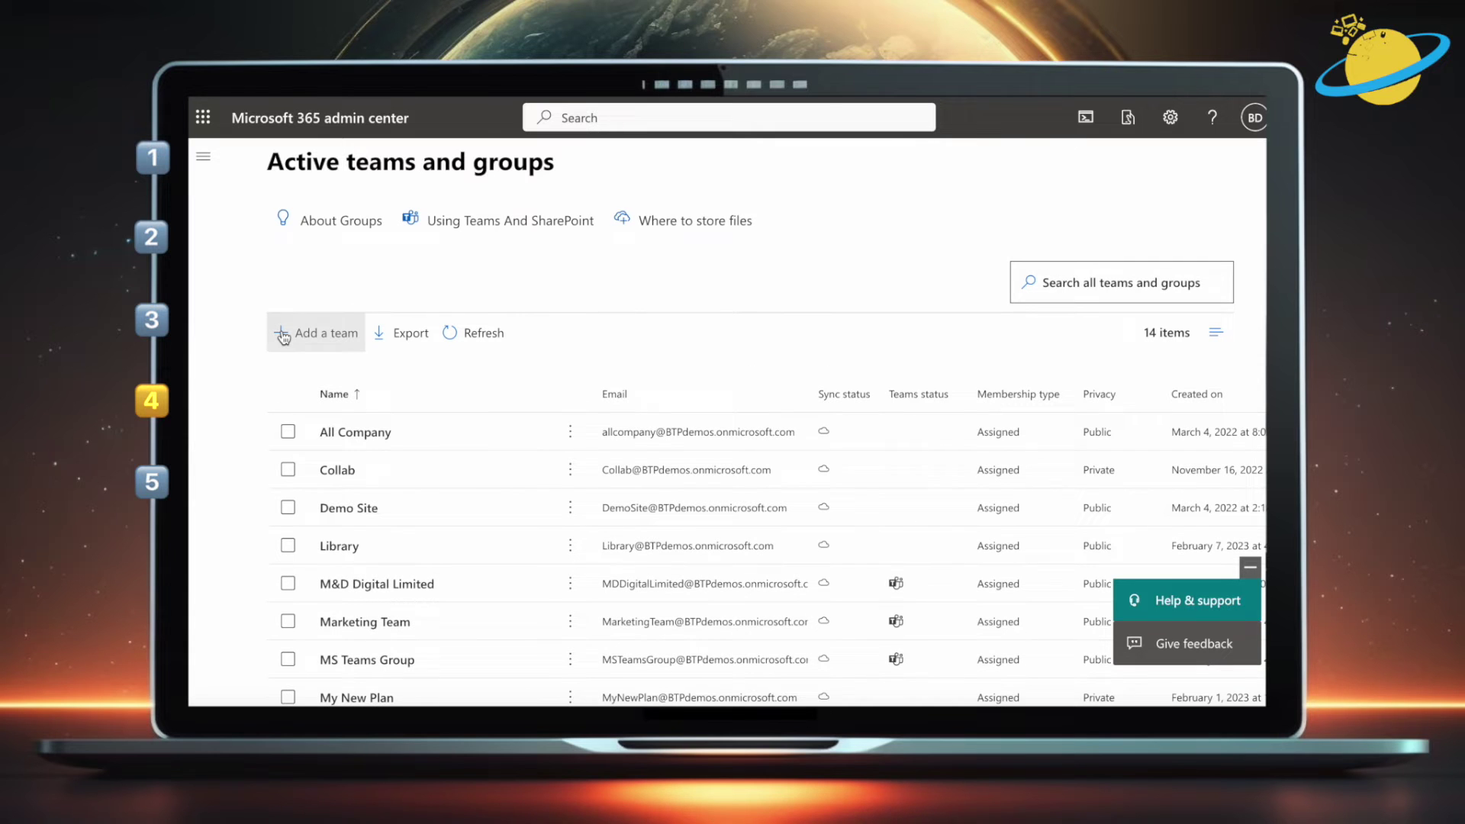
{"action": "scroll", "coordinate": [242, 449], "scroll_direction": "down", "scroll_amount": 2}
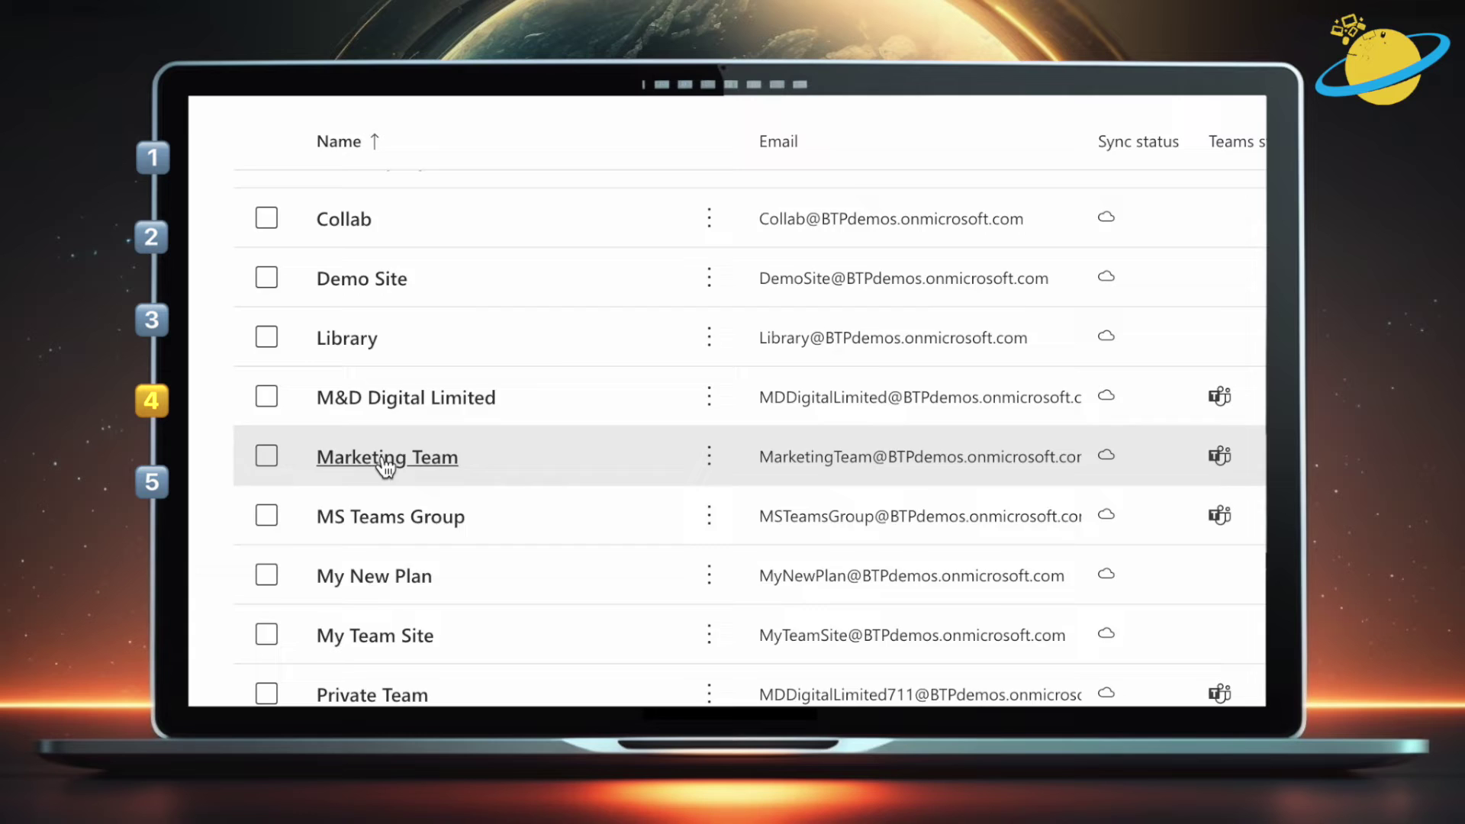
{"action": "left_click", "coordinate": [384, 461]}
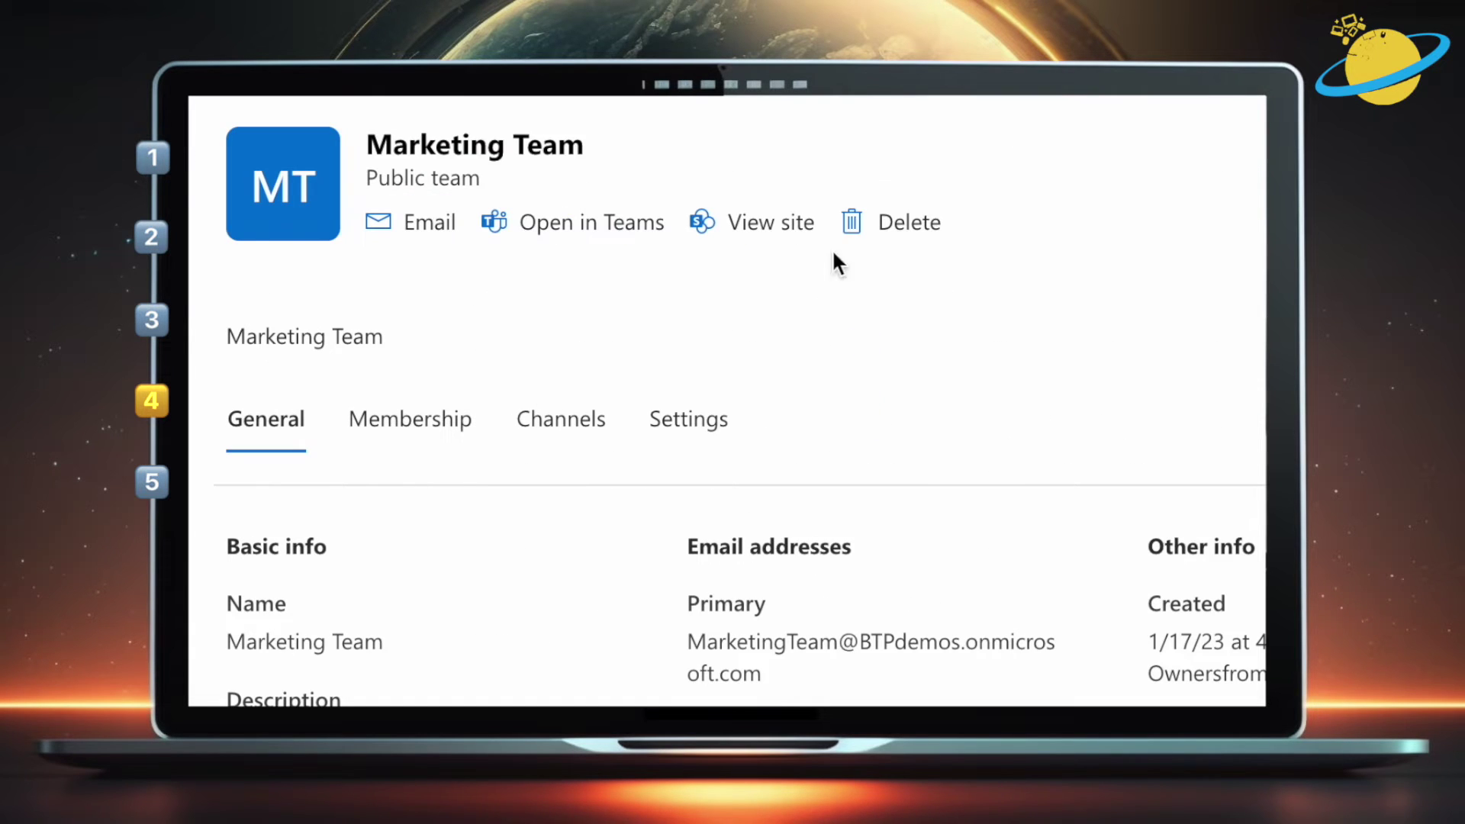
{"action": "left_click", "coordinate": [902, 236]}
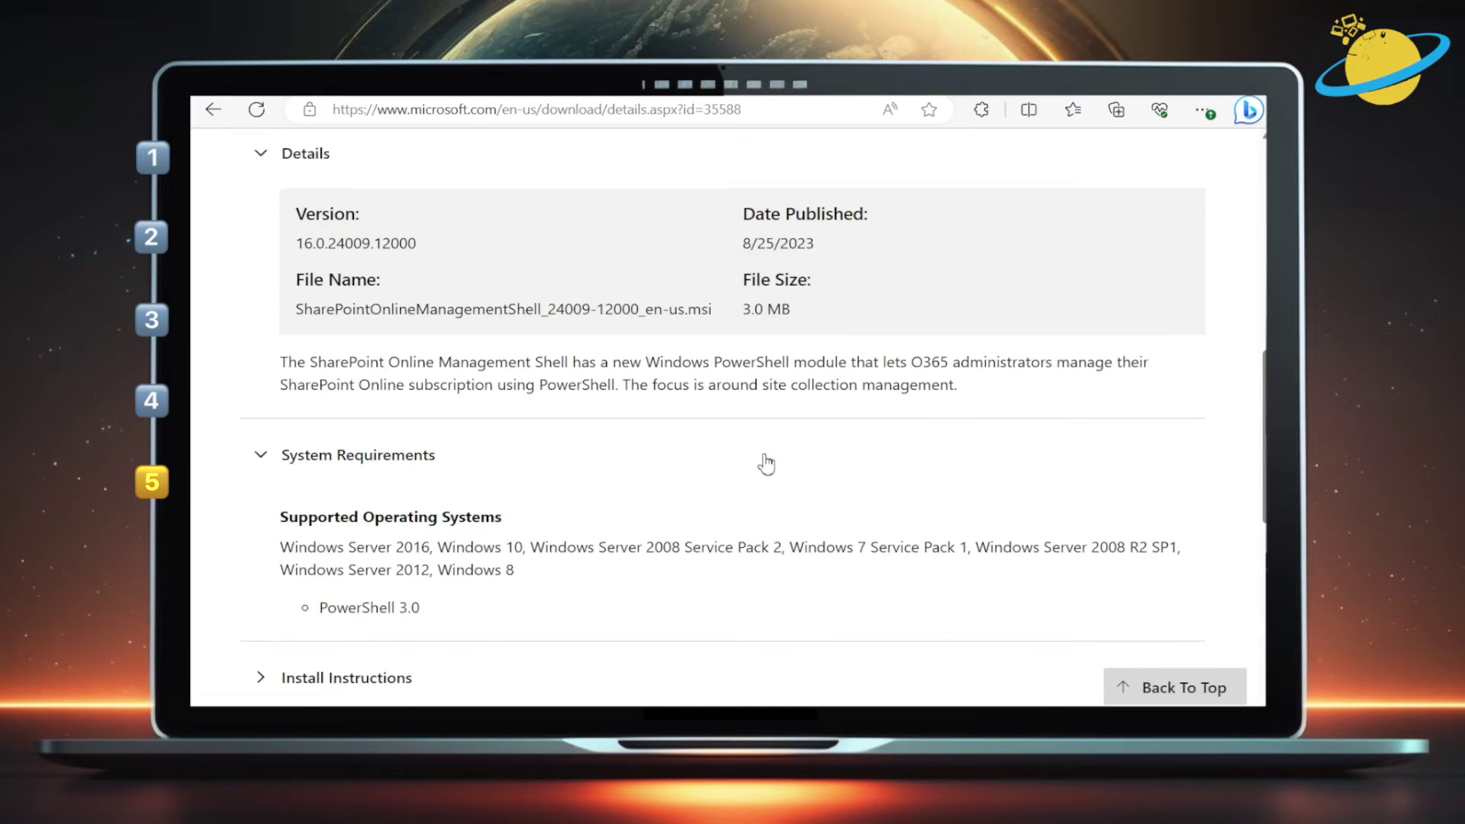
Download the English SharePoint Online Management Shell installer from the Download Center page.
{"action": "scroll", "coordinate": [763, 461], "scroll_direction": "up", "scroll_amount": 5}
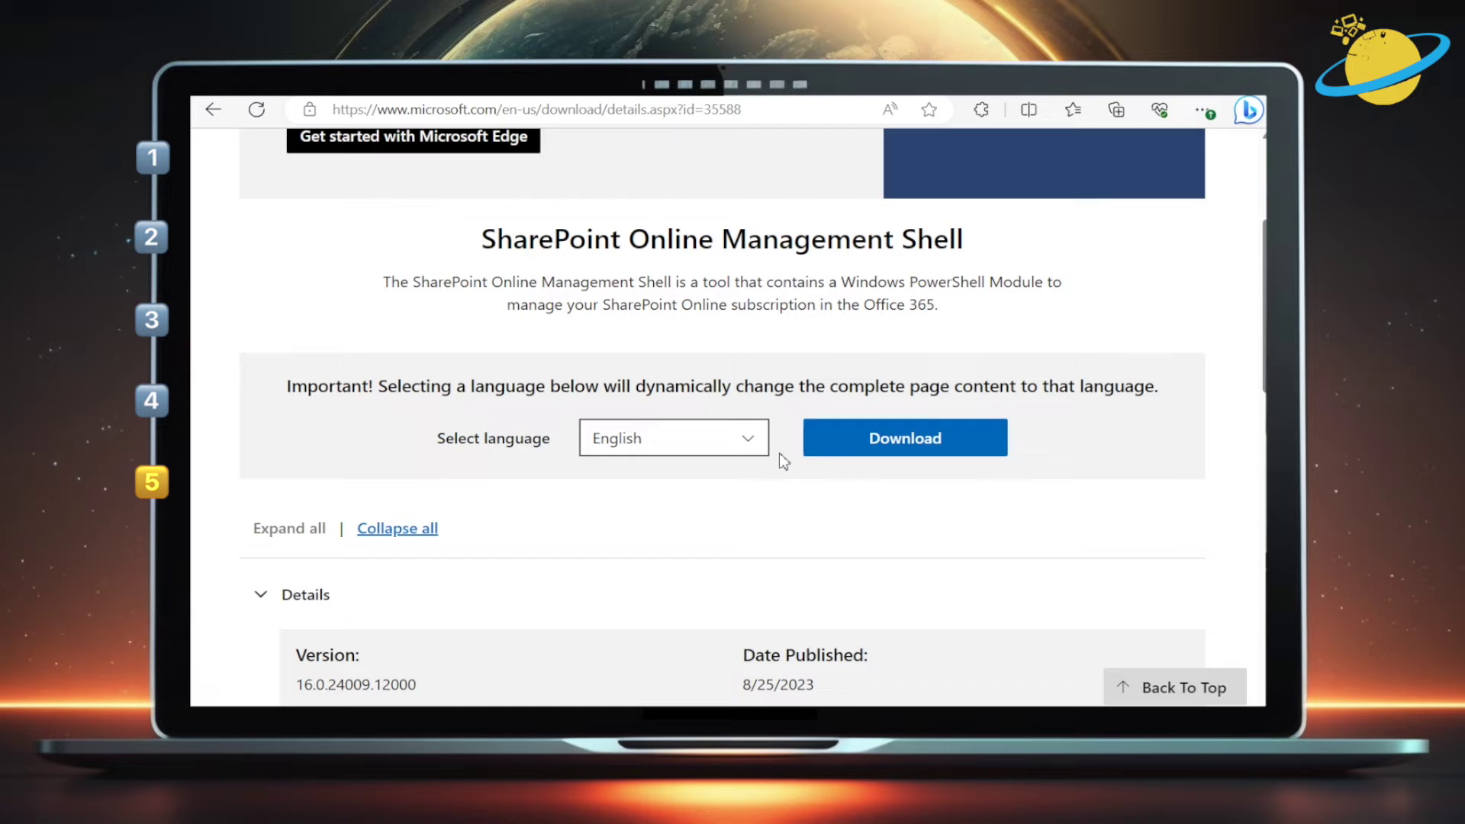
{"action": "left_click", "coordinate": [917, 442]}
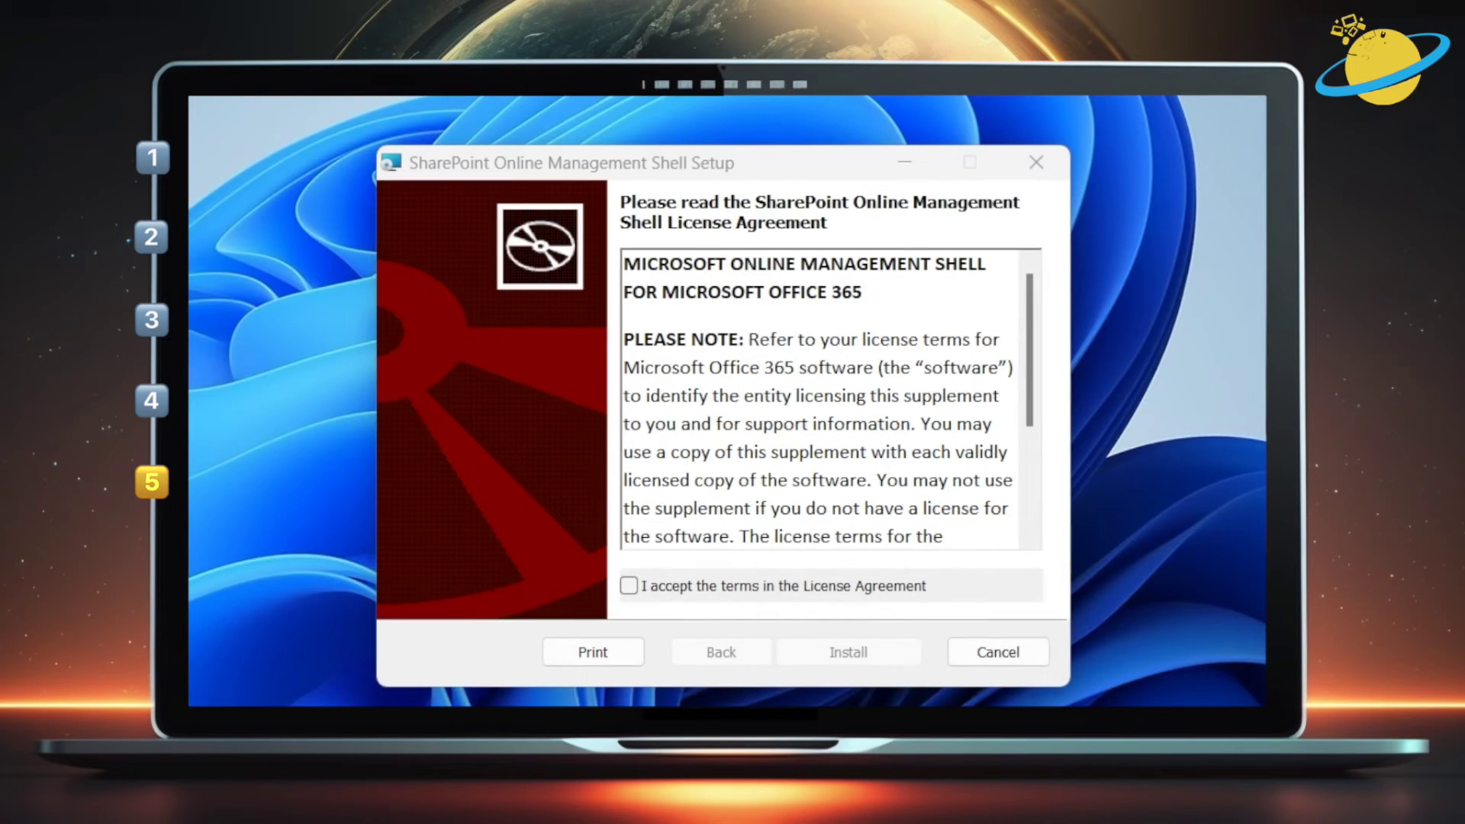
Accept the license terms, install the SharePoint Online Management Shell, and finish the wizard.
{"action": "left_click", "coordinate": [630, 586]}
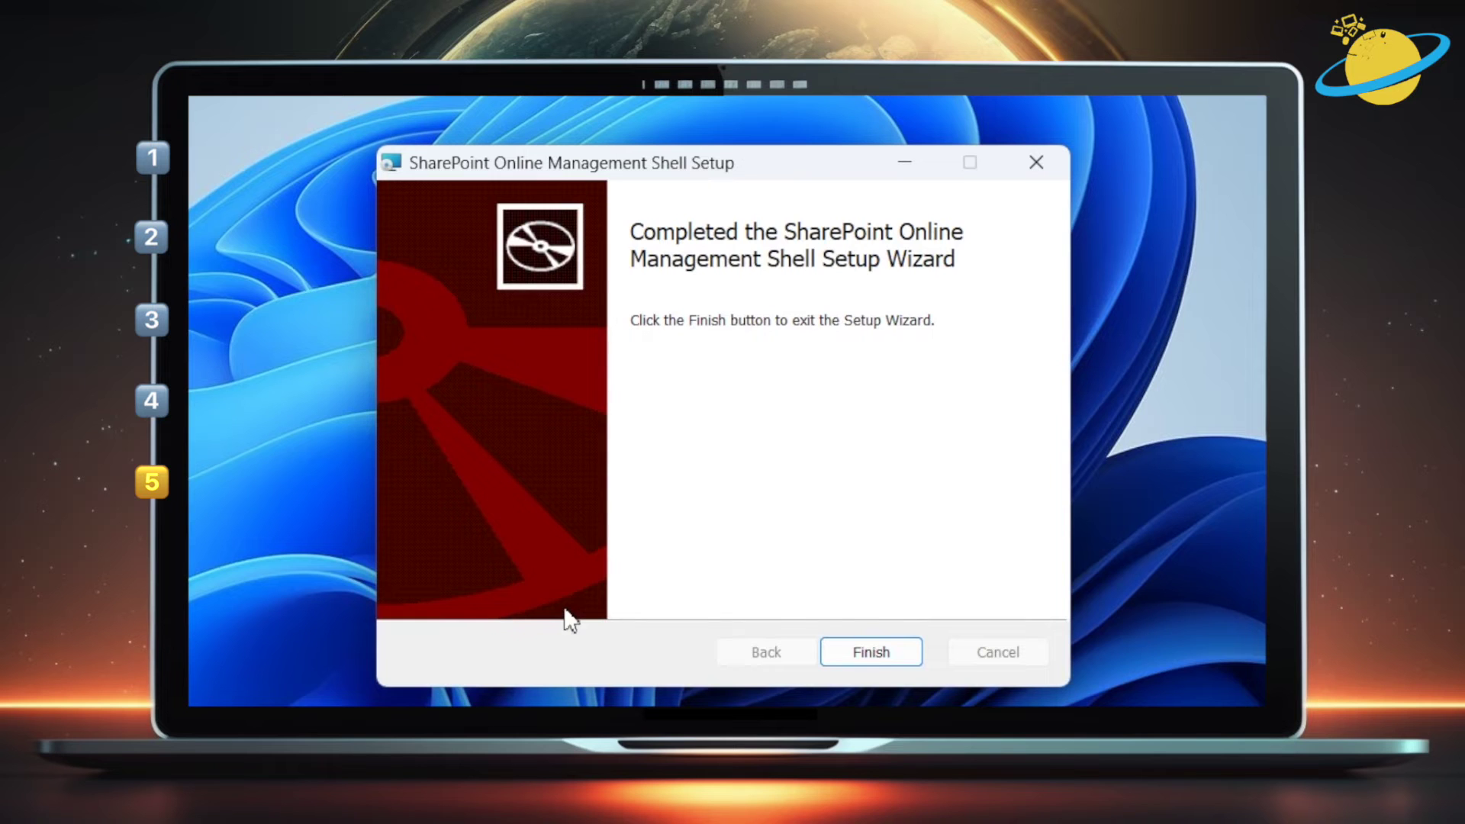
{"action": "left_click", "coordinate": [864, 652]}
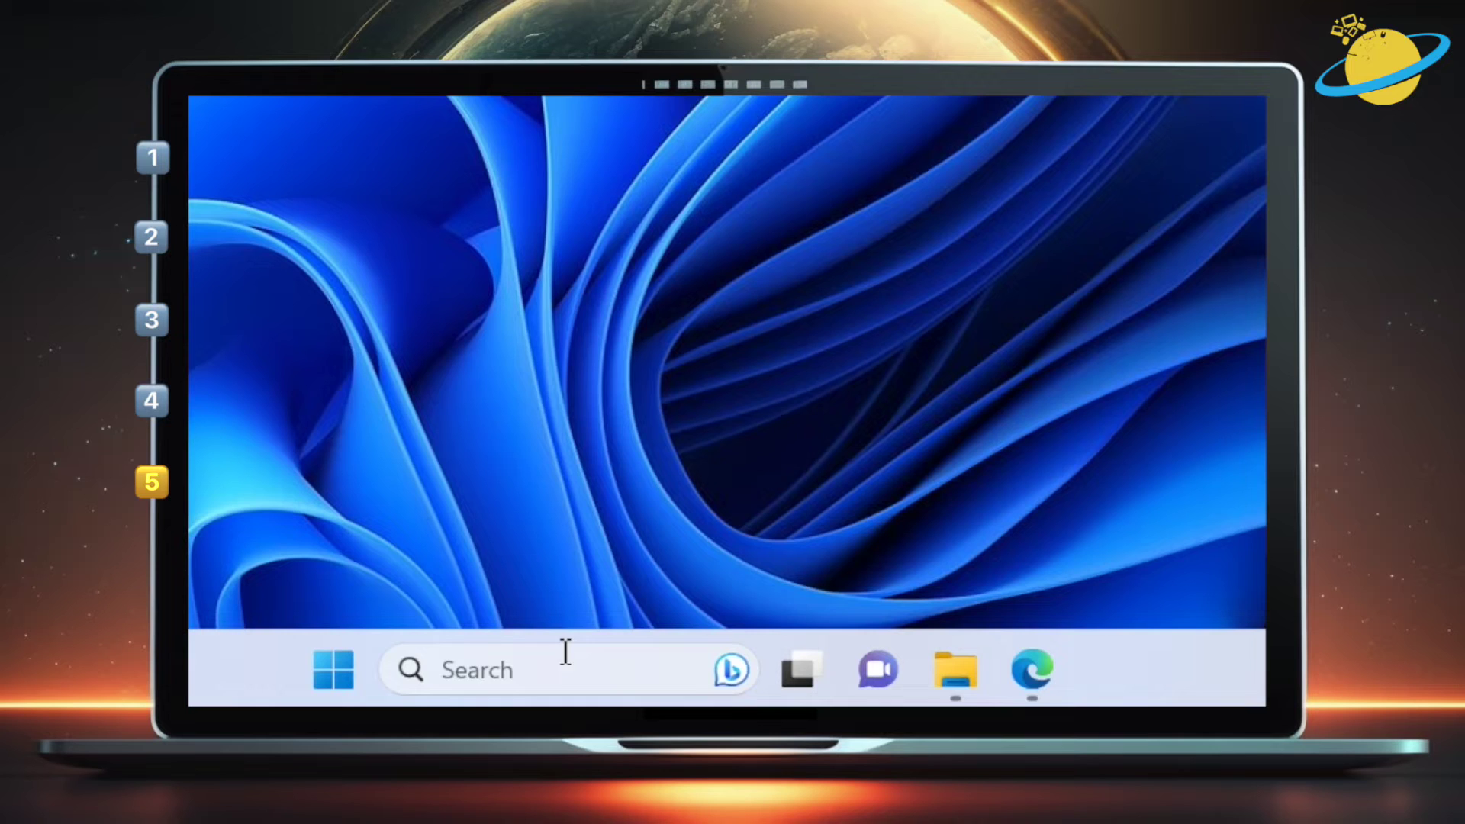
Search Windows for 'powershell' to launch Windows PowerShell as administrator.
{"action": "left_click", "coordinate": [538, 692]}
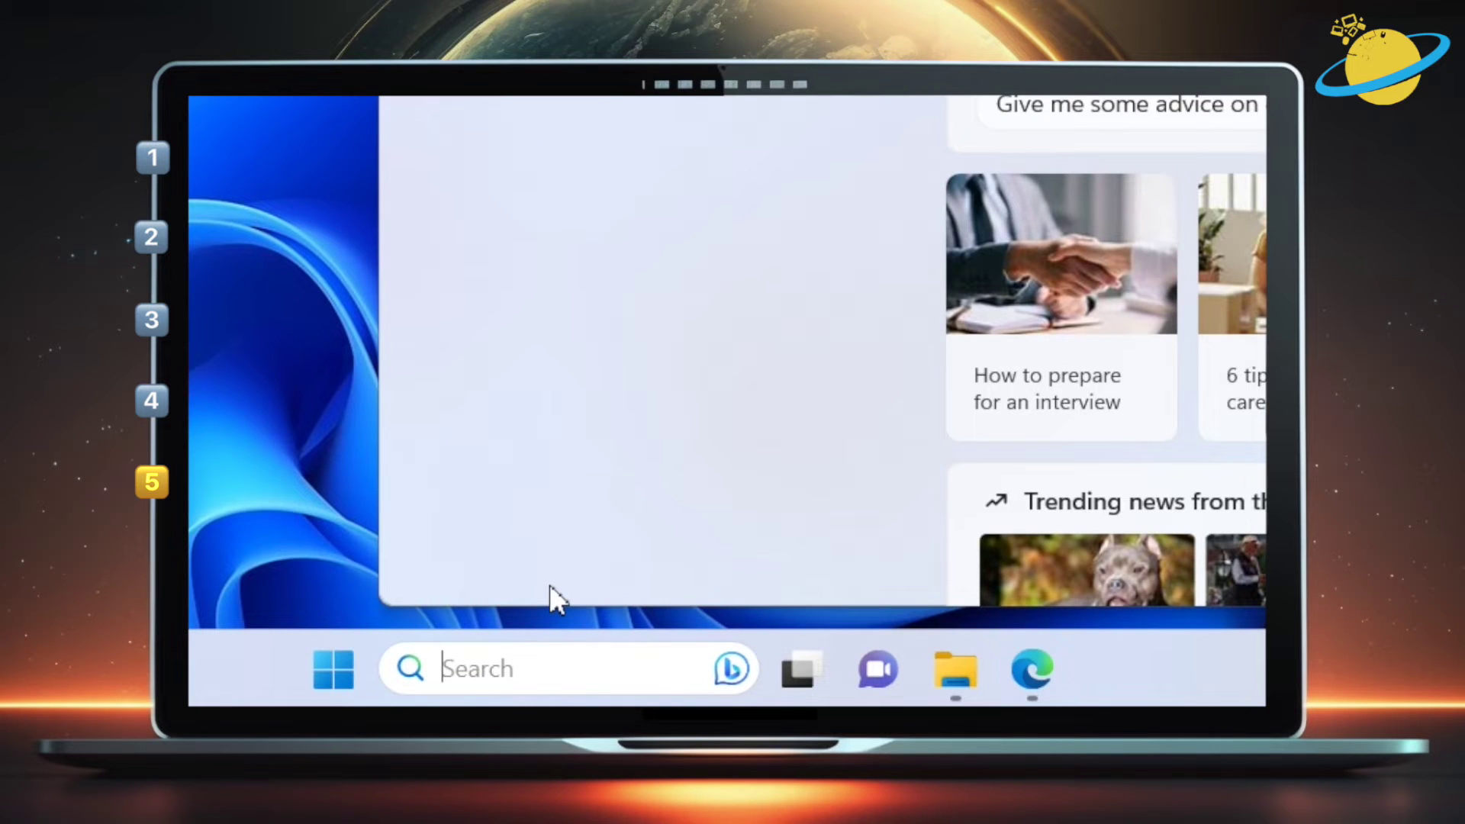
{"action": "type", "text": "powershell"}
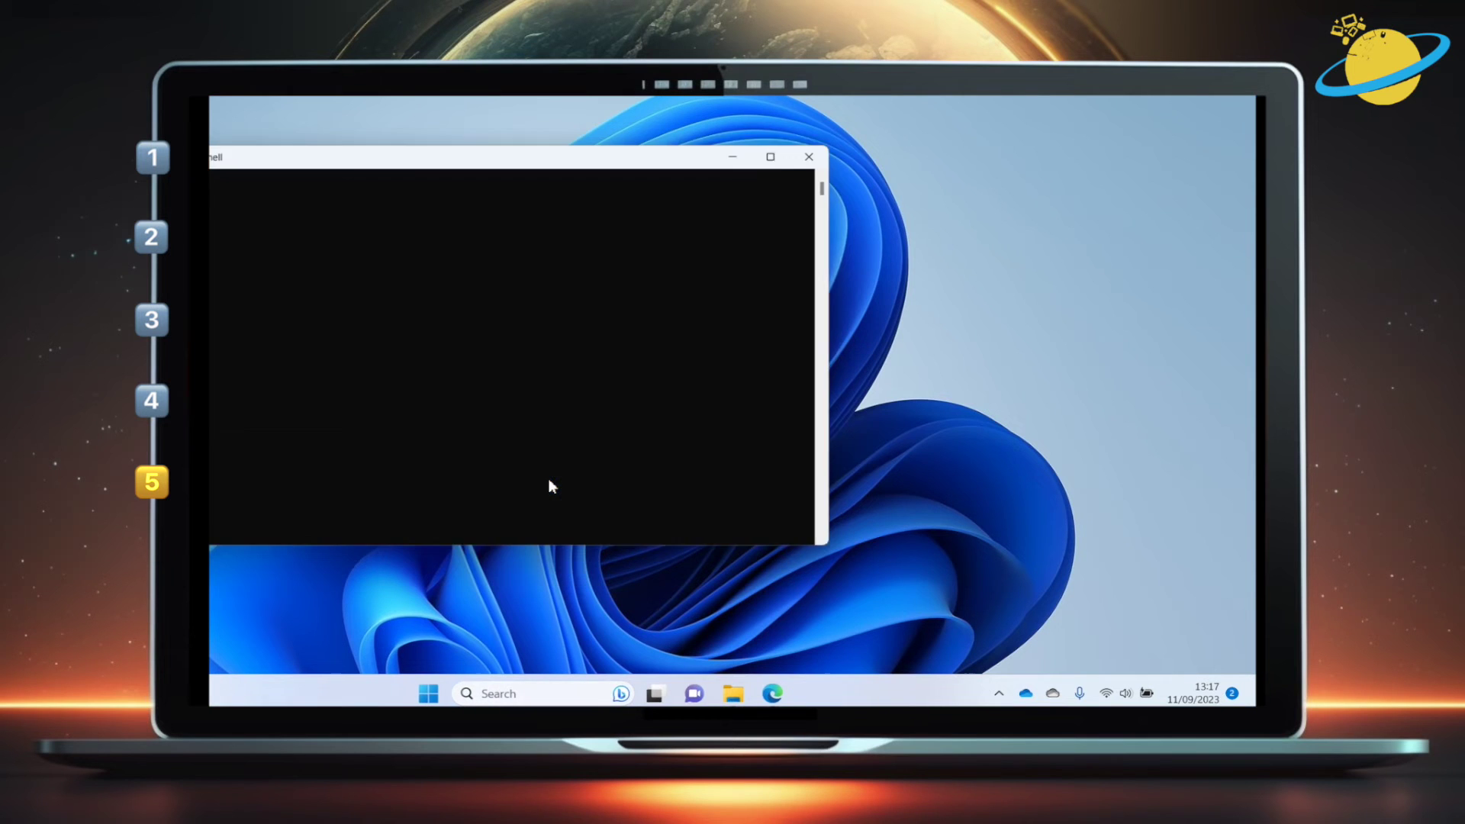
Copy the SharePoint site's base web address from the browser's address bar.
{"action": "left_click_drag", "start_coordinate": [501, 162], "coordinate": [673, 187]}
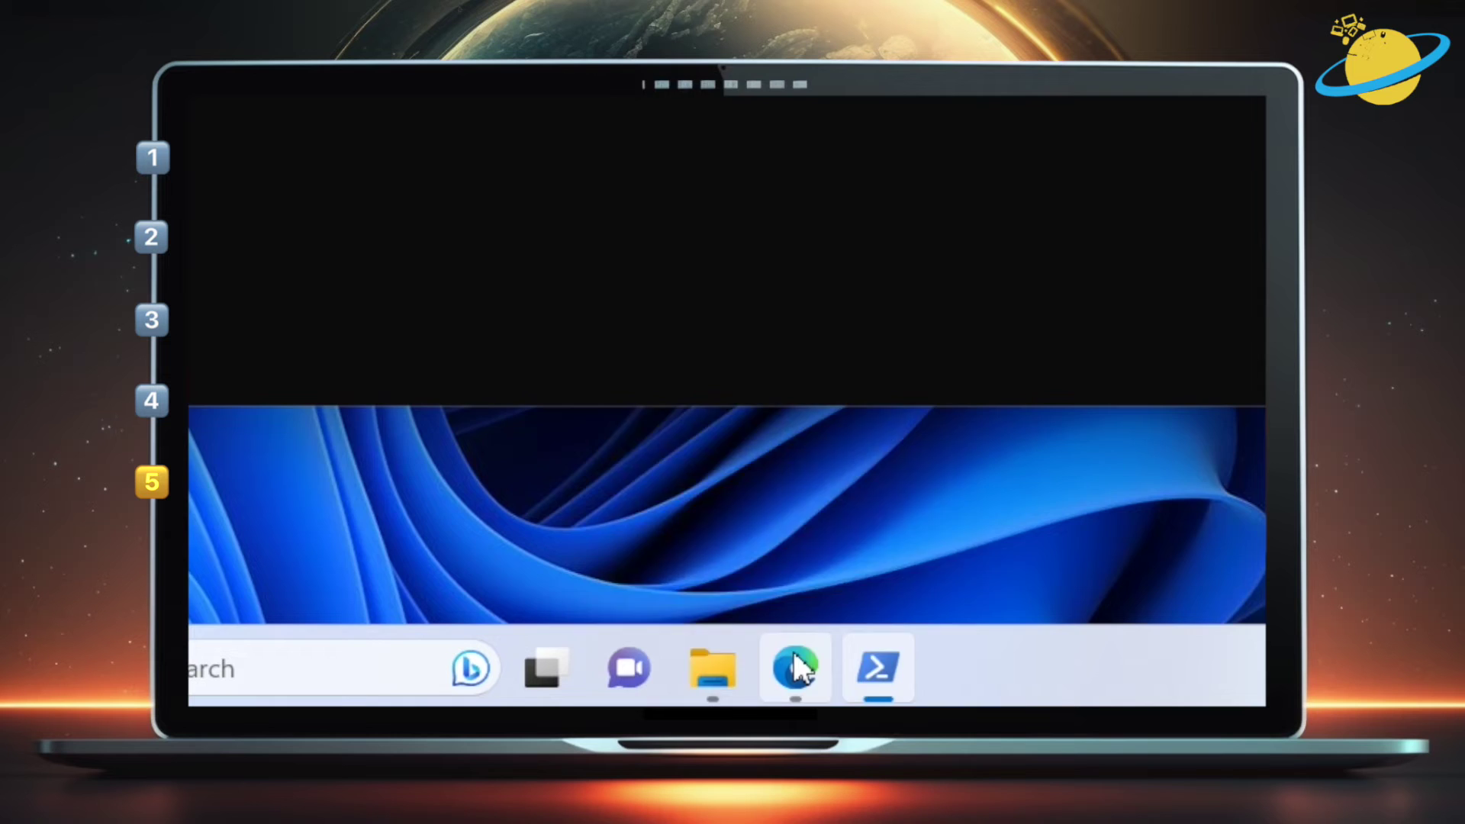
{"action": "left_click", "coordinate": [760, 693]}
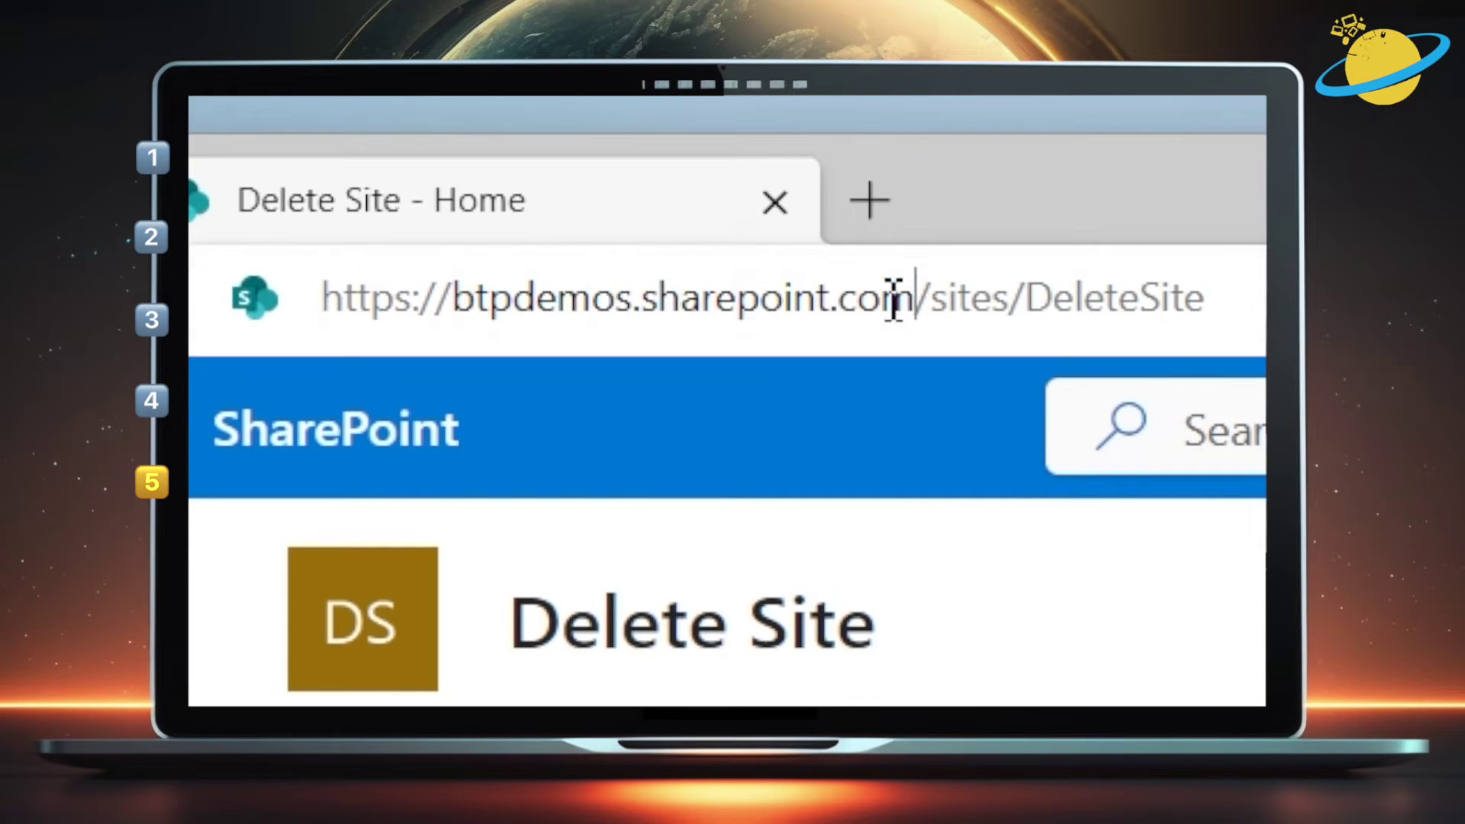
{"action": "left_click_drag", "start_coordinate": [895, 298], "coordinate": [327, 296]}
{"action": "key", "text": "ctrl+c"}
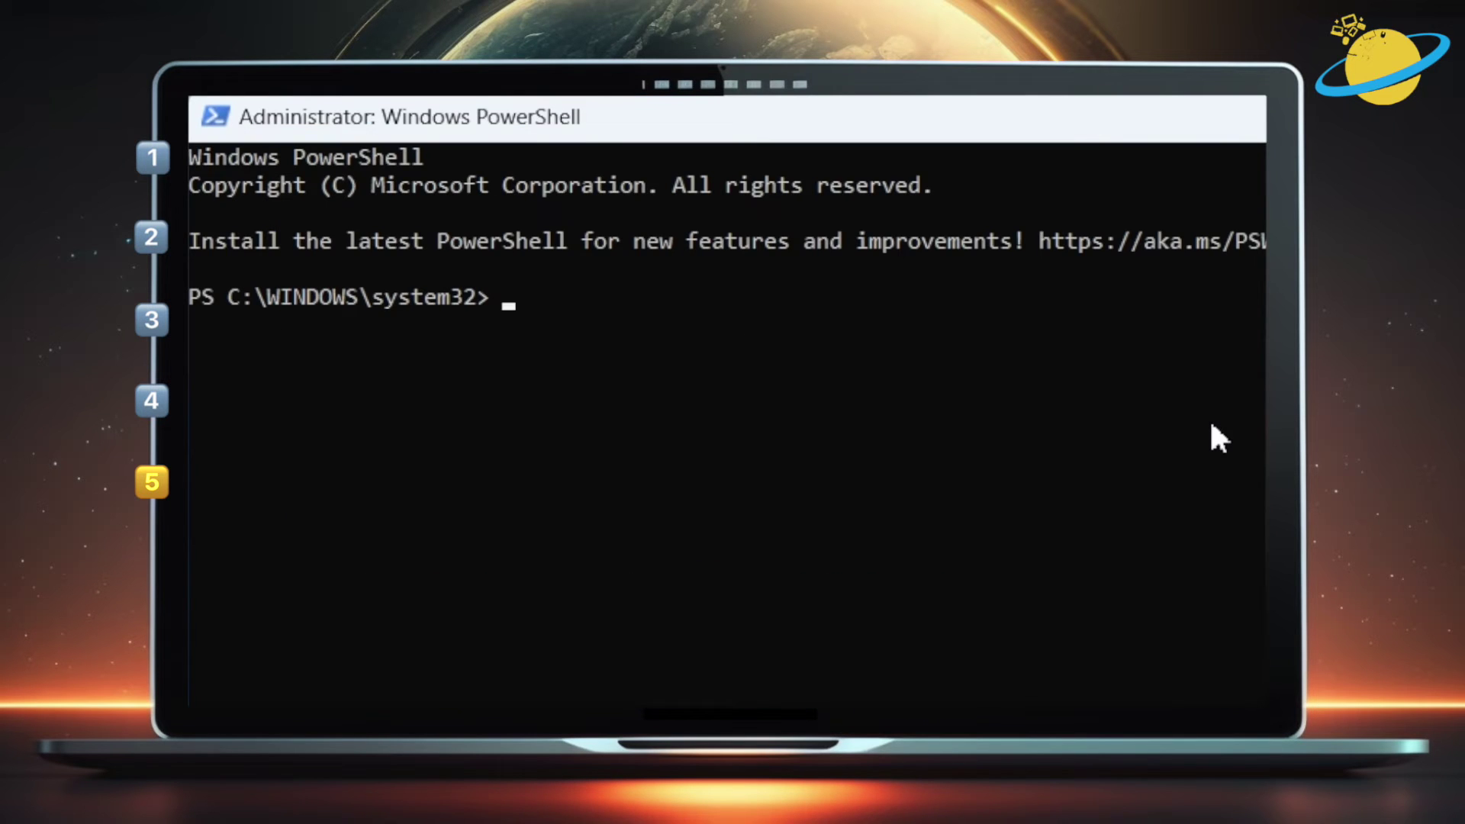
{"action": "type", "text": "Connect"}
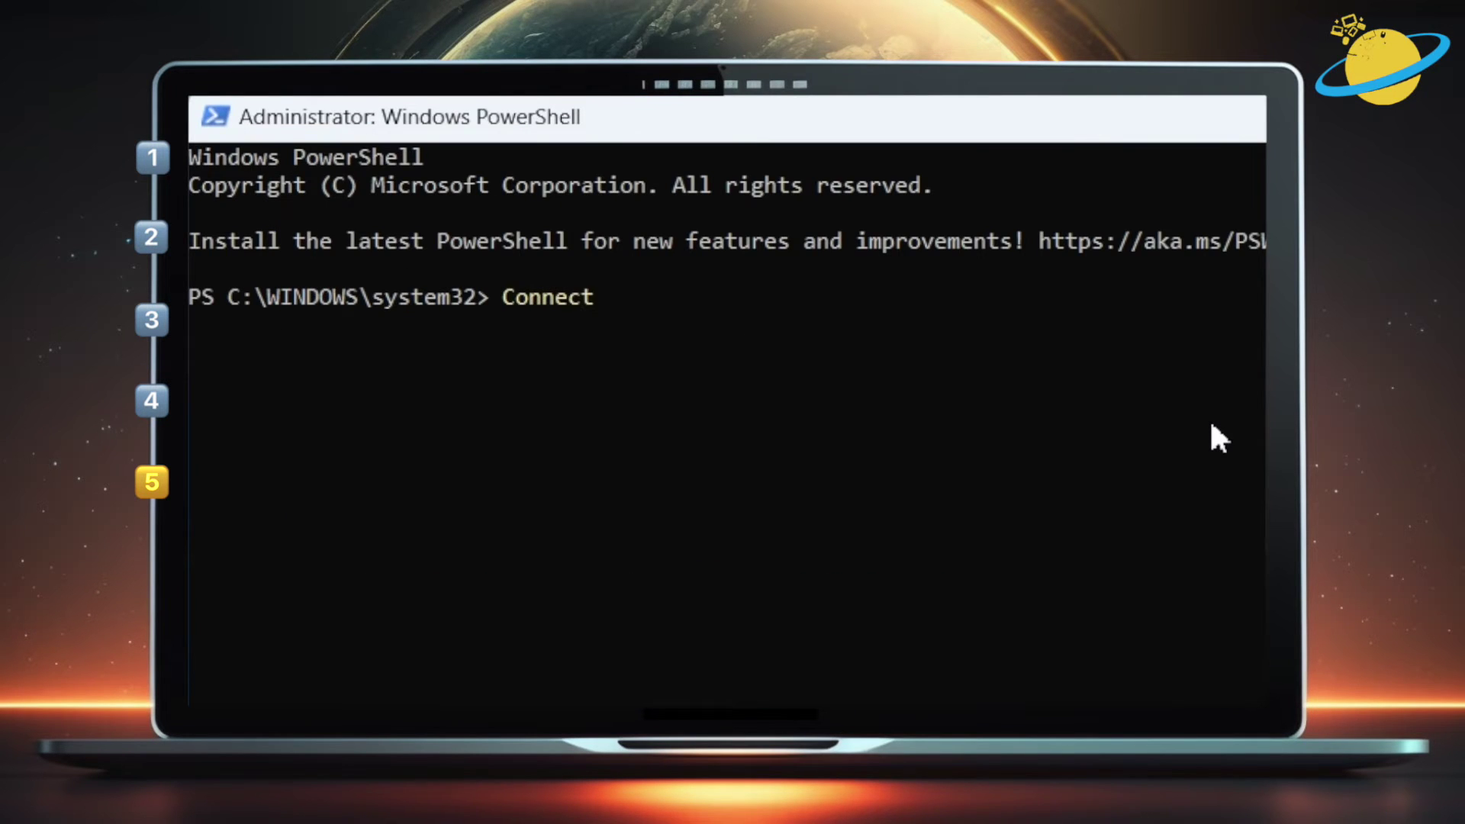
{"action": "type", "text": "-SPOSe"}
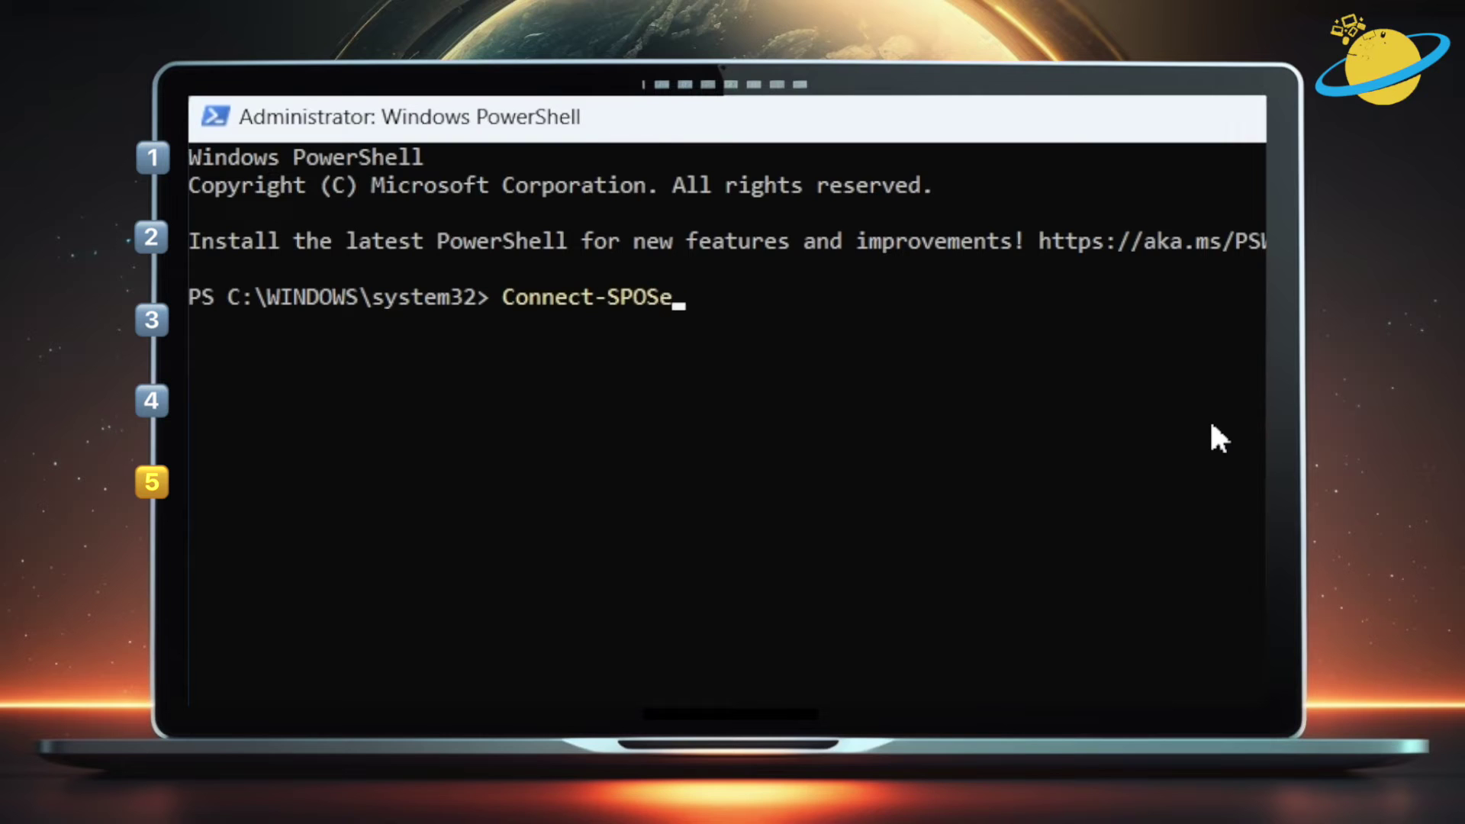
{"action": "type", "text": "rvice -url"}
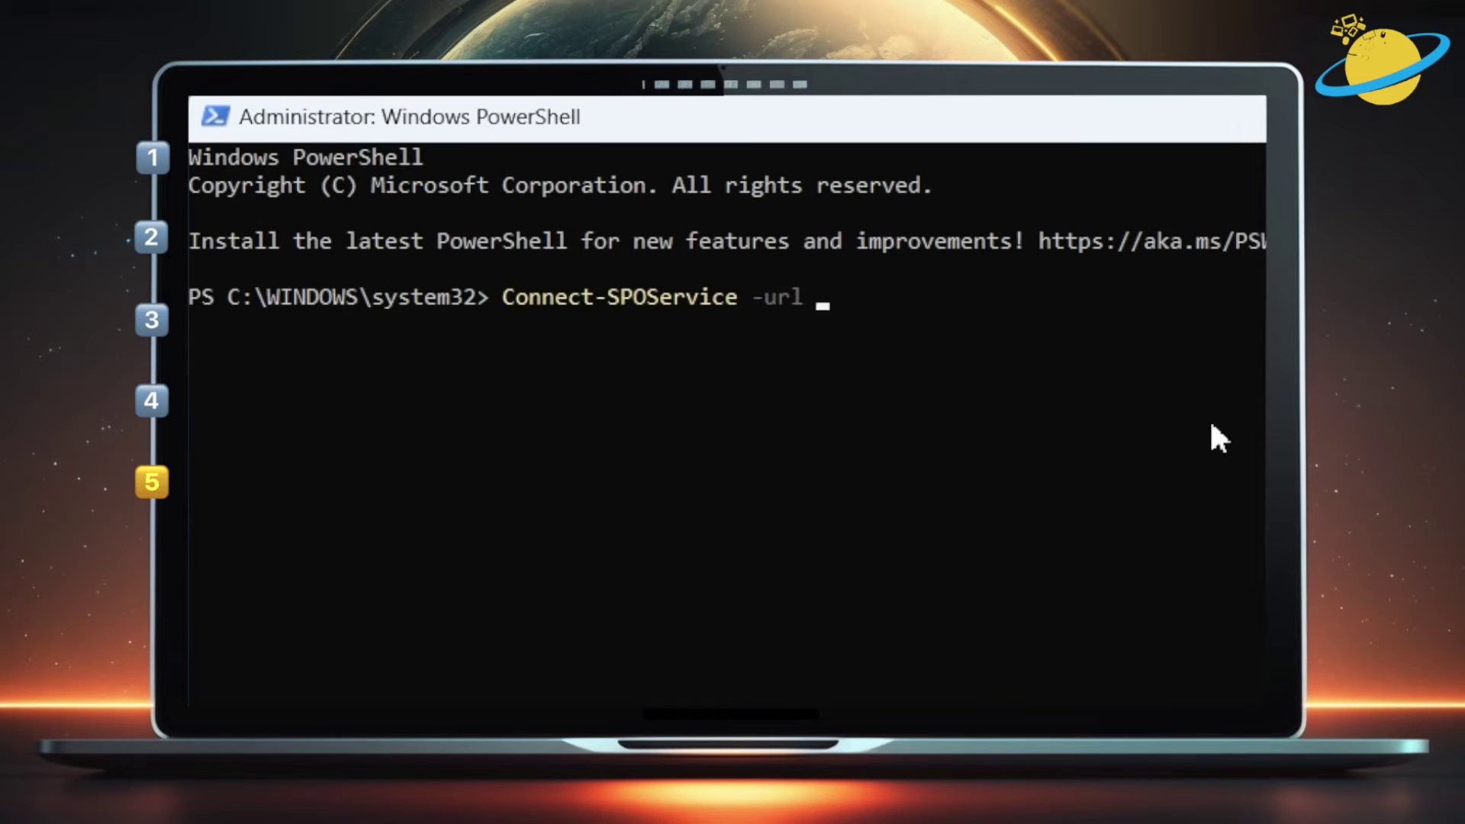
{"action": "key", "text": "ctrl+v"}
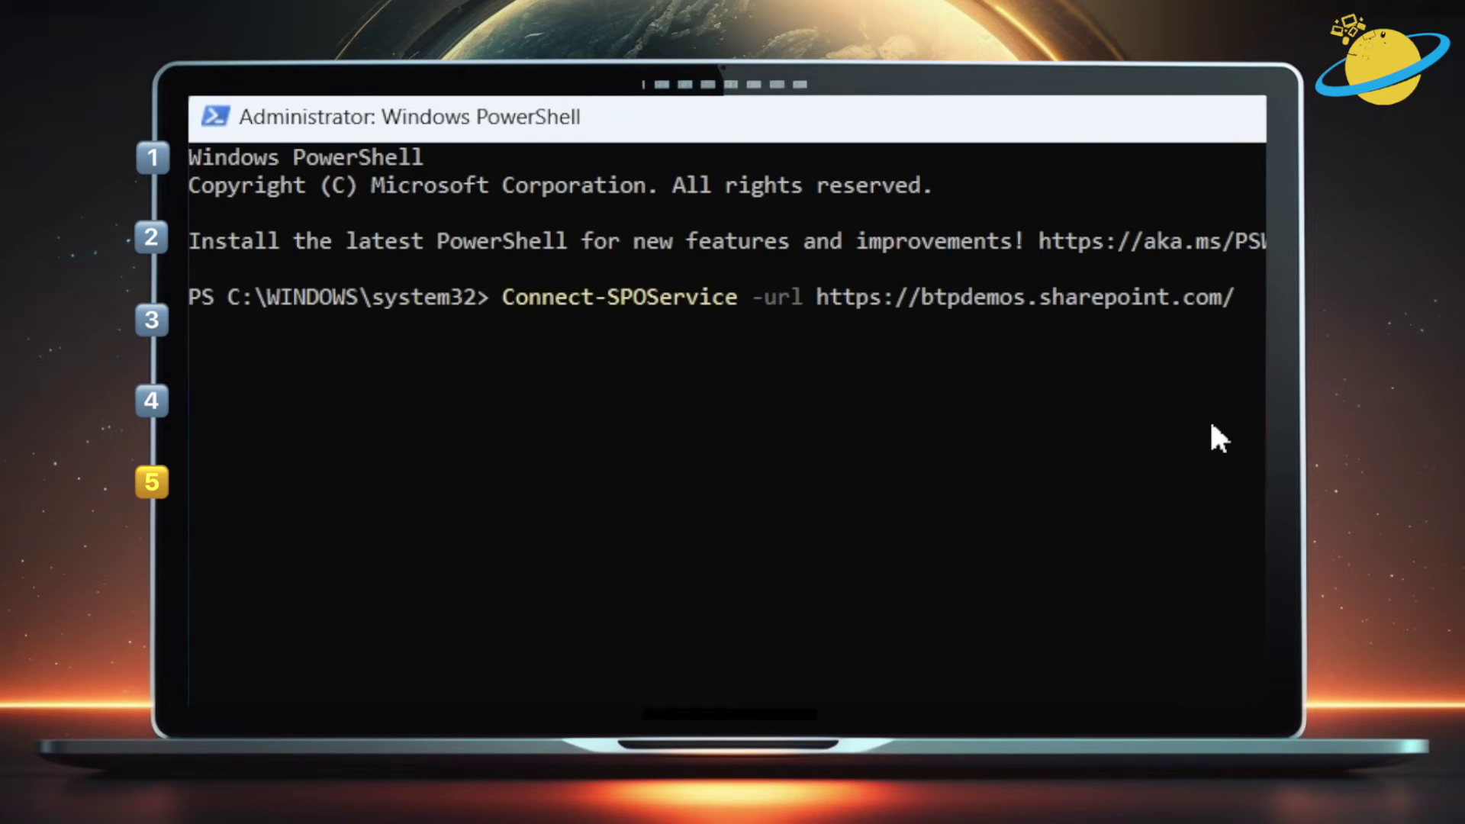
{"action": "key", "text": "BackSpace"}
{"action": "key", "text": "Left"}
{"action": "key", "text": "Left"}
{"action": "key", "text": "Left"}
{"action": "key", "text": "Left"}
{"action": "key", "text": "Left"}
{"action": "key", "text": "Left"}
{"action": "key", "text": "Left"}
{"action": "key", "text": "Left"}
{"action": "key", "text": "Left"}
{"action": "key", "text": "Left"}
{"action": "key", "text": "Left"}
{"action": "key", "text": "Left"}
{"action": "key", "text": "Left"}
{"action": "type", "text": "-admin"}
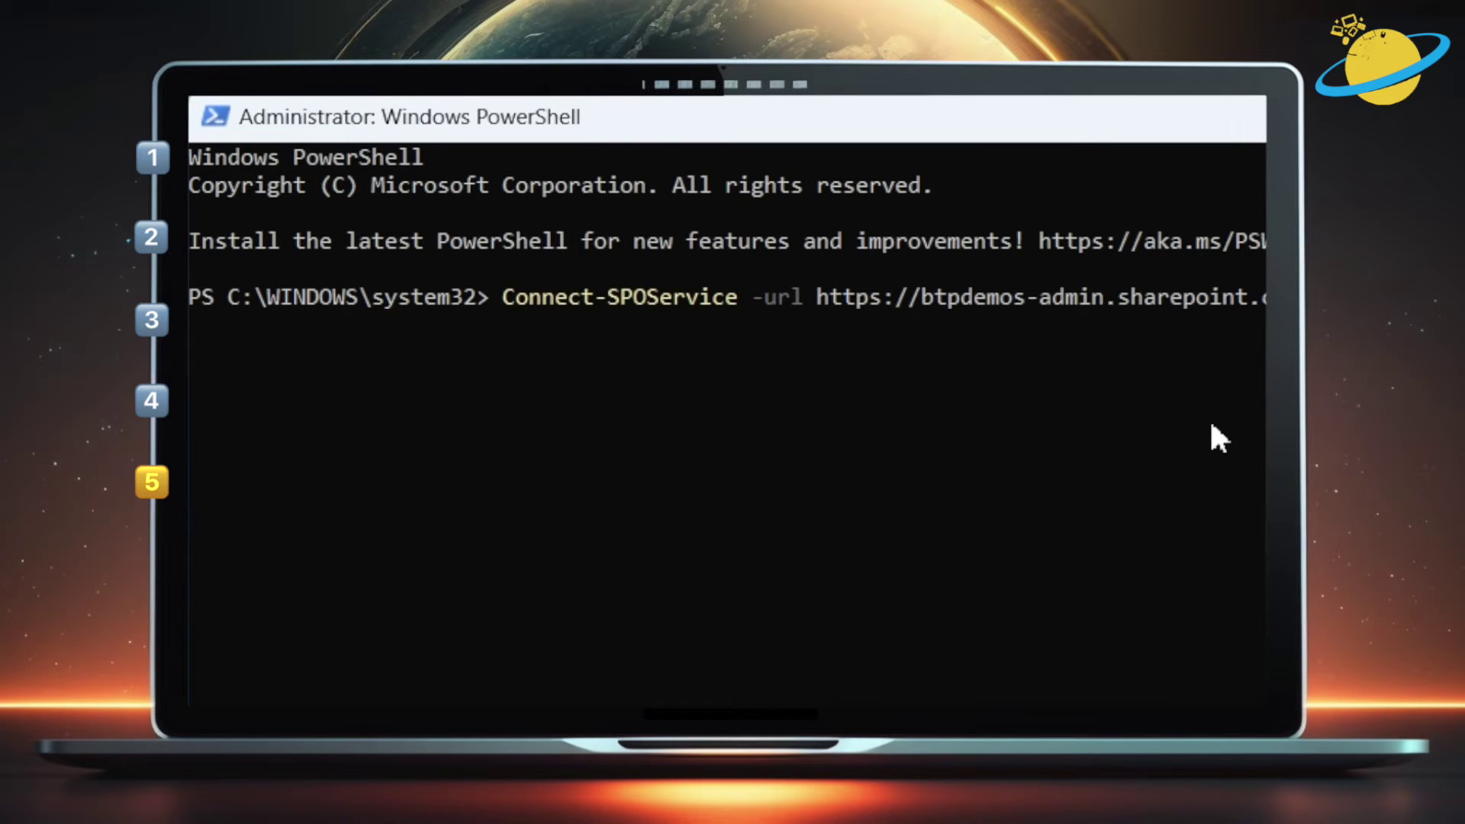
{"action": "key", "text": "Return"}
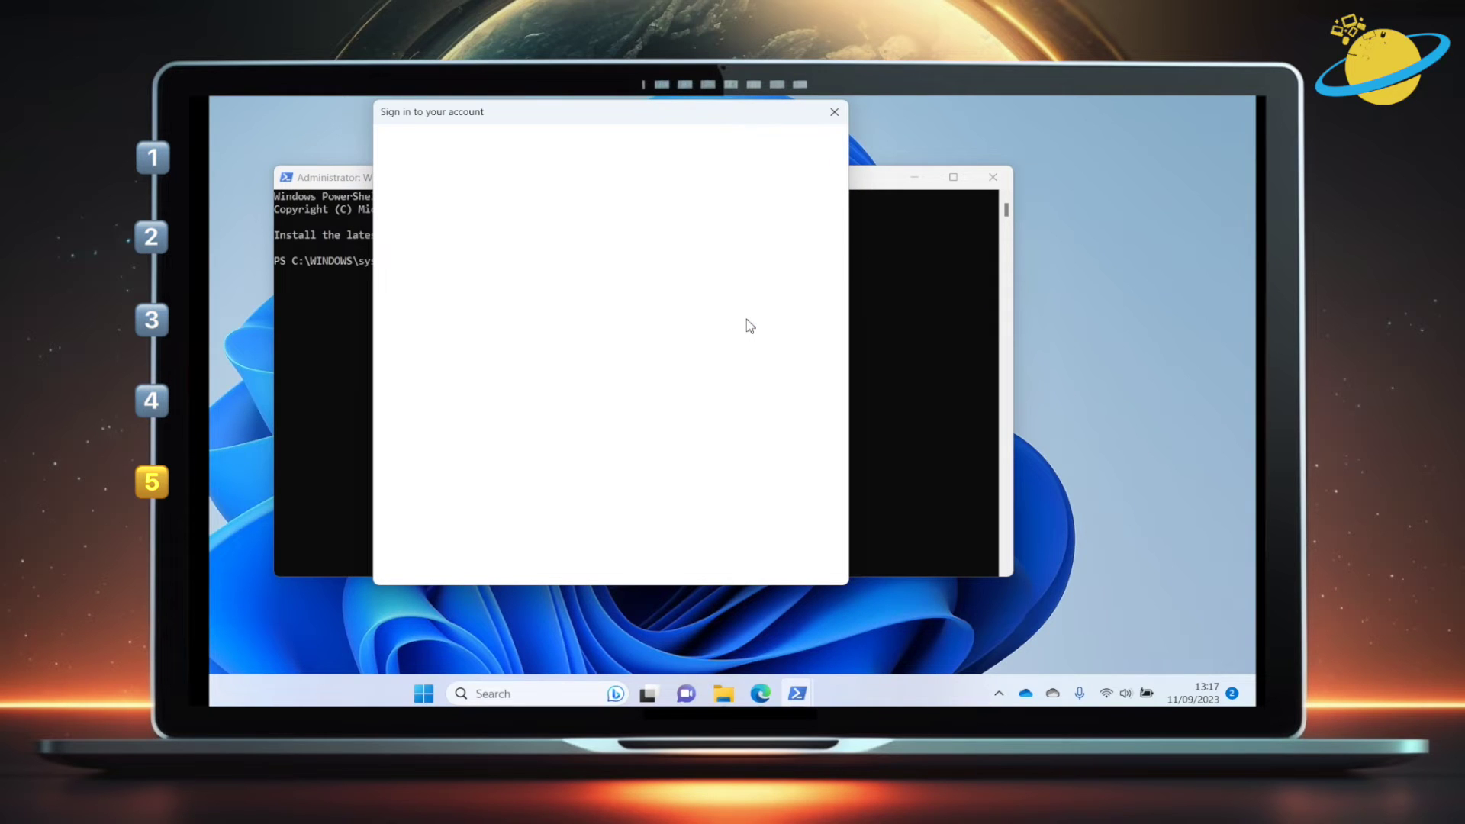
Sign in with the admin account and its password to complete the connection.
{"action": "left_click", "coordinate": [683, 307]}
{"action": "type", "text": "*********"}
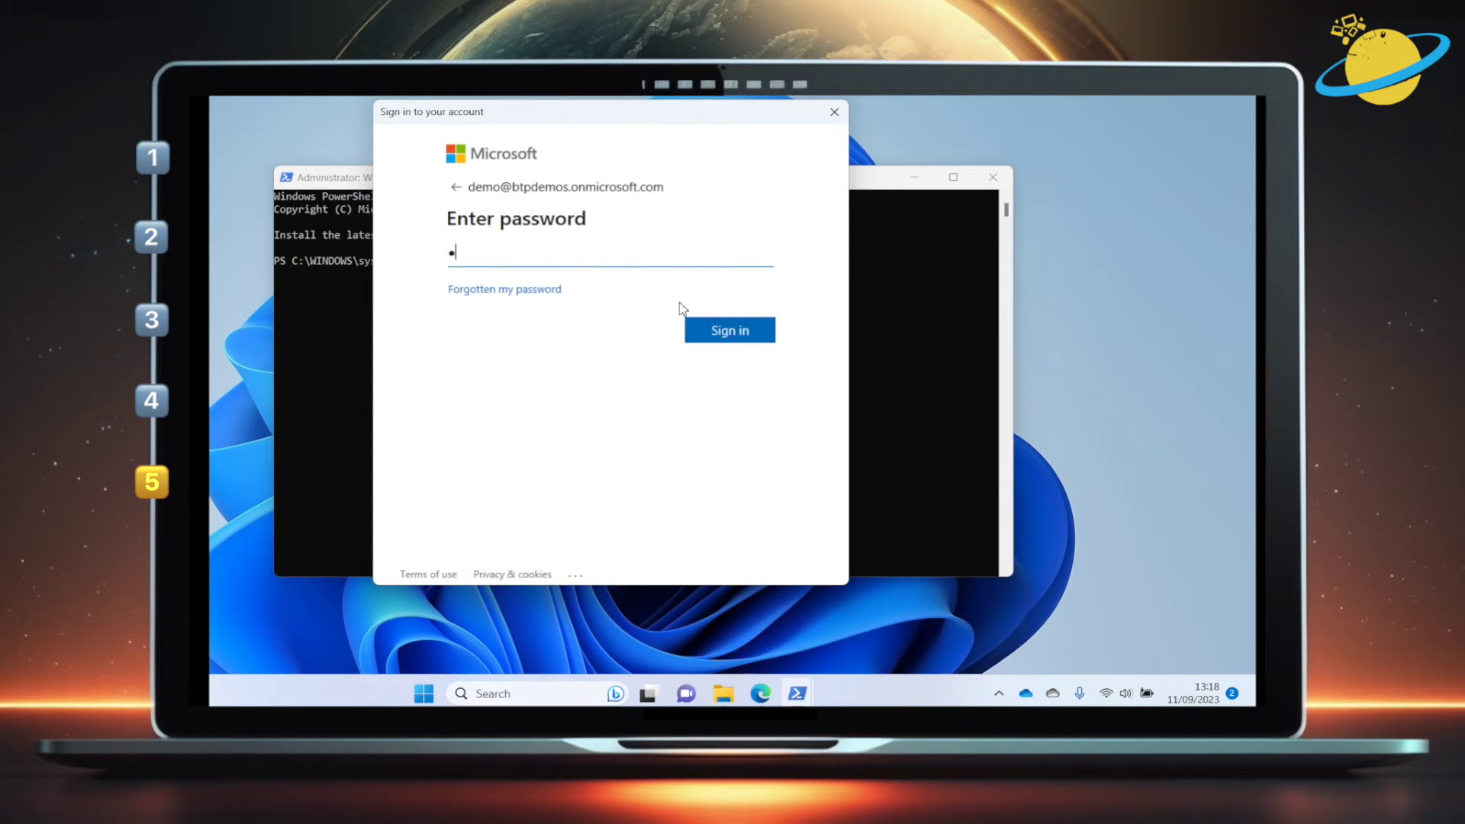
{"action": "left_click", "coordinate": [715, 331]}
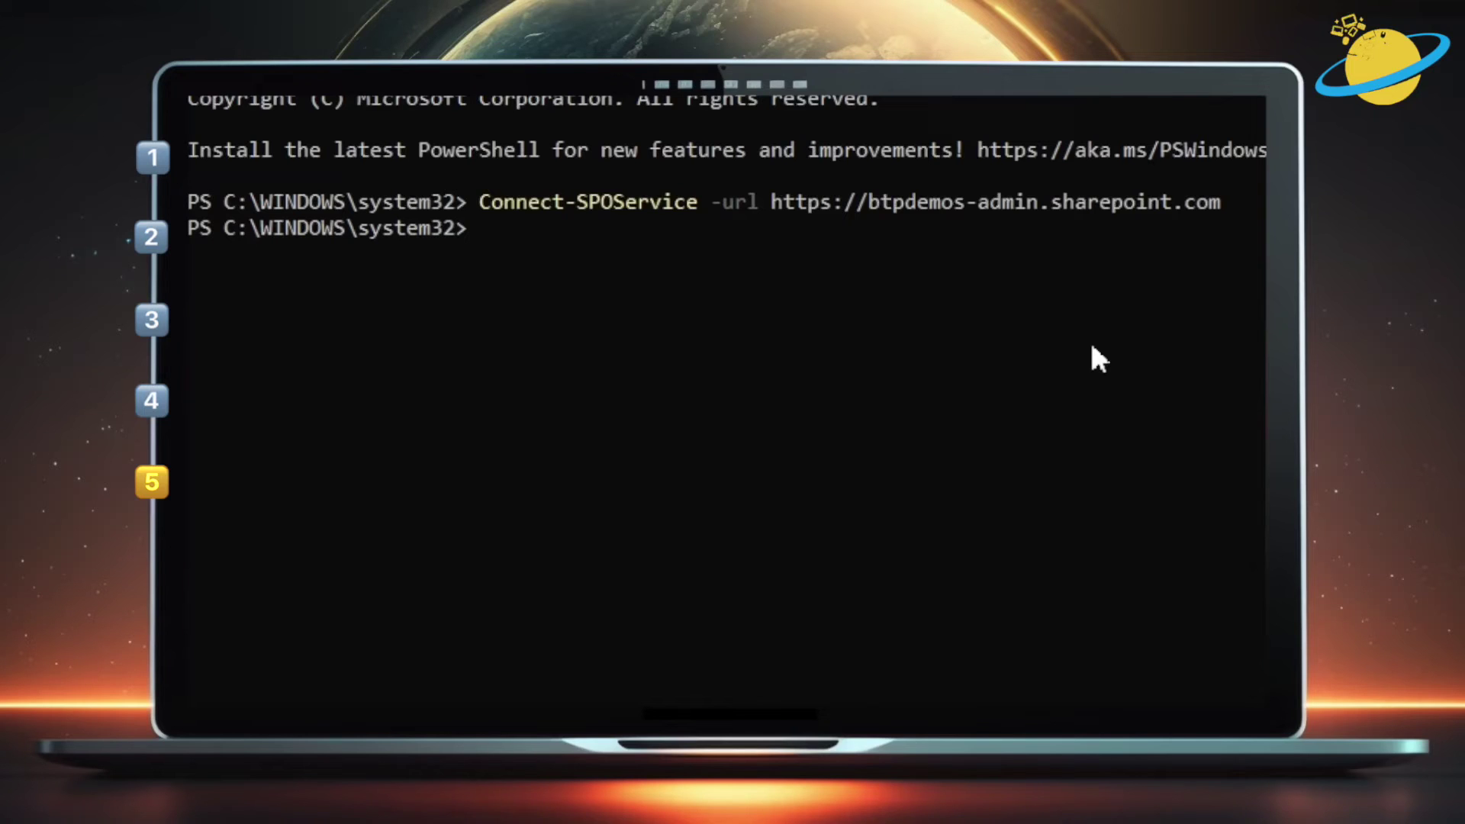
Install the AzureAD module, then run Connect-AzureAD signed in with the admin account.
{"action": "type", "text": "Install-Module"}
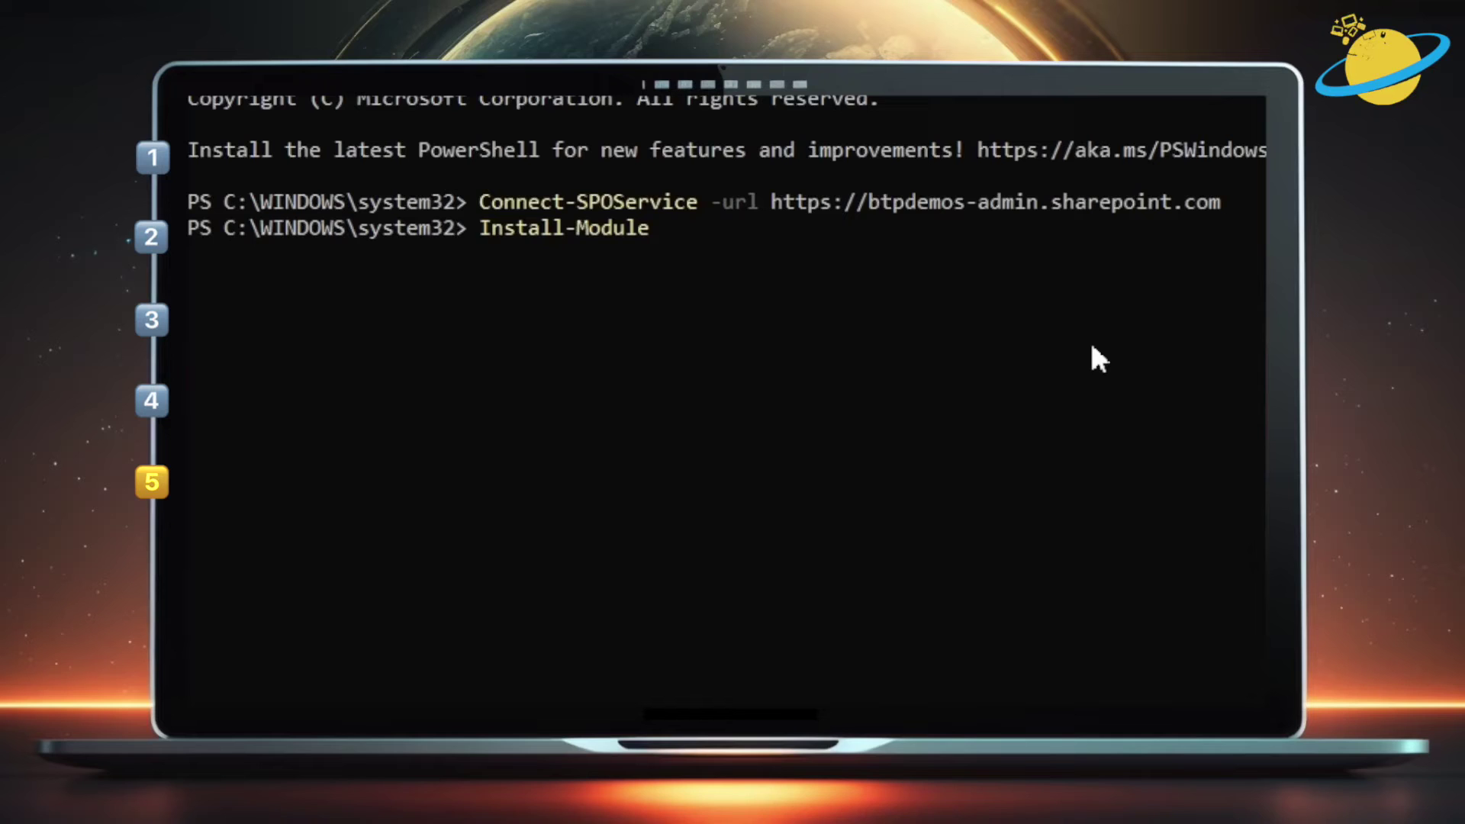
{"action": "type", "text": " -Name Azure"}
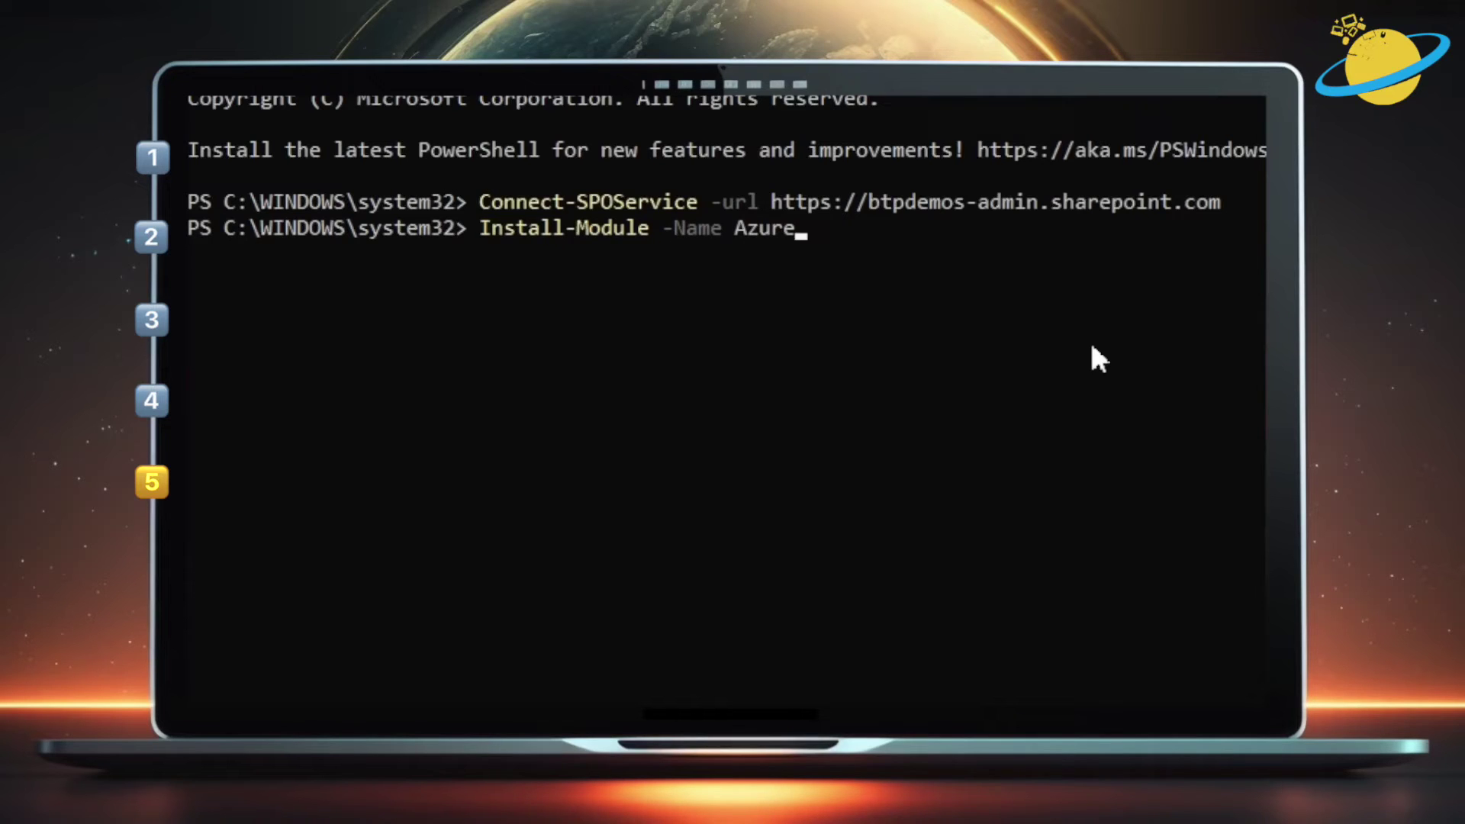
{"action": "type", "text": "AD"}
{"action": "key", "text": "Return"}
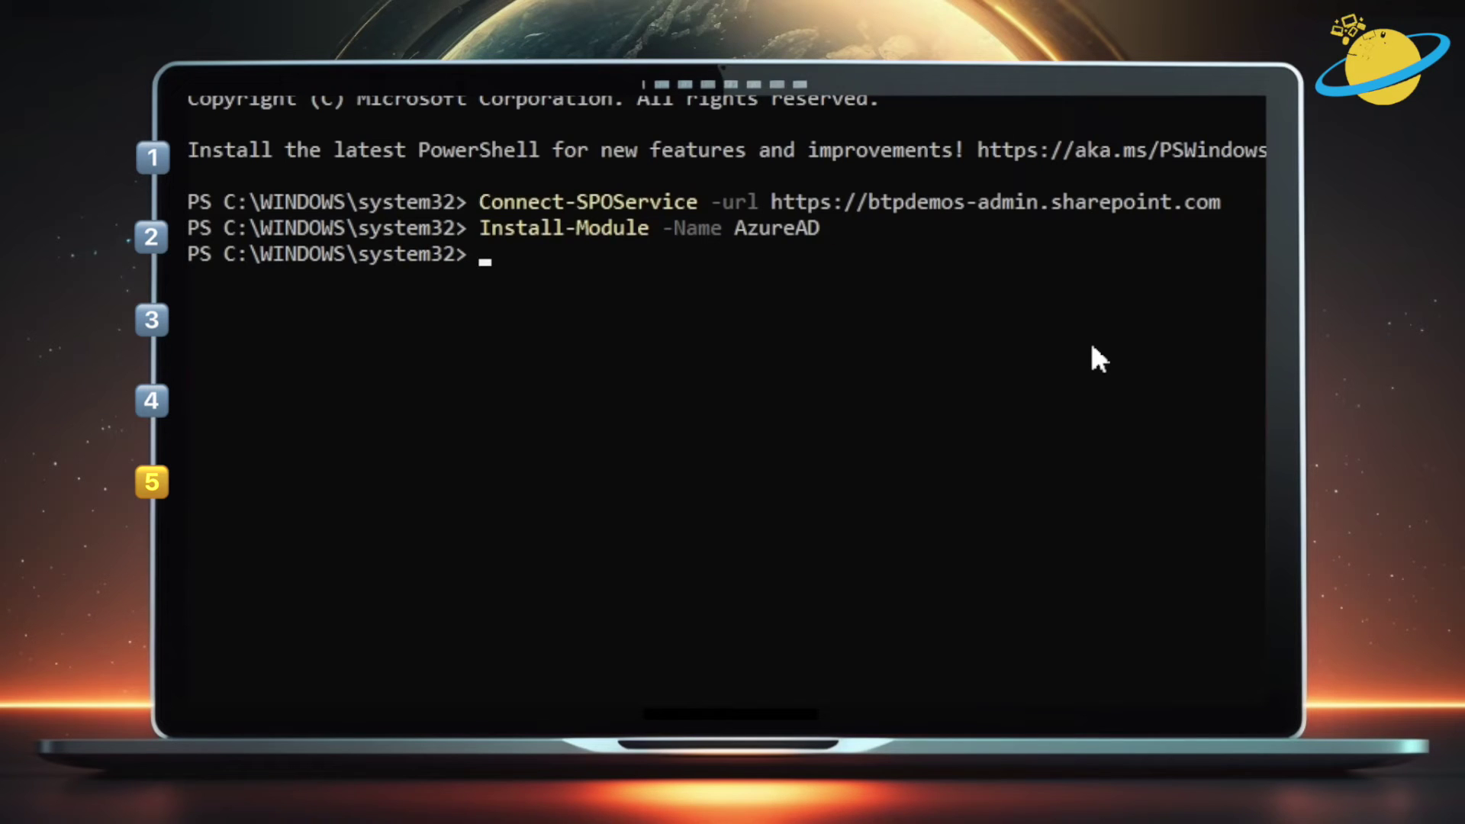
{"action": "type", "text": "Connect-AzureA"}
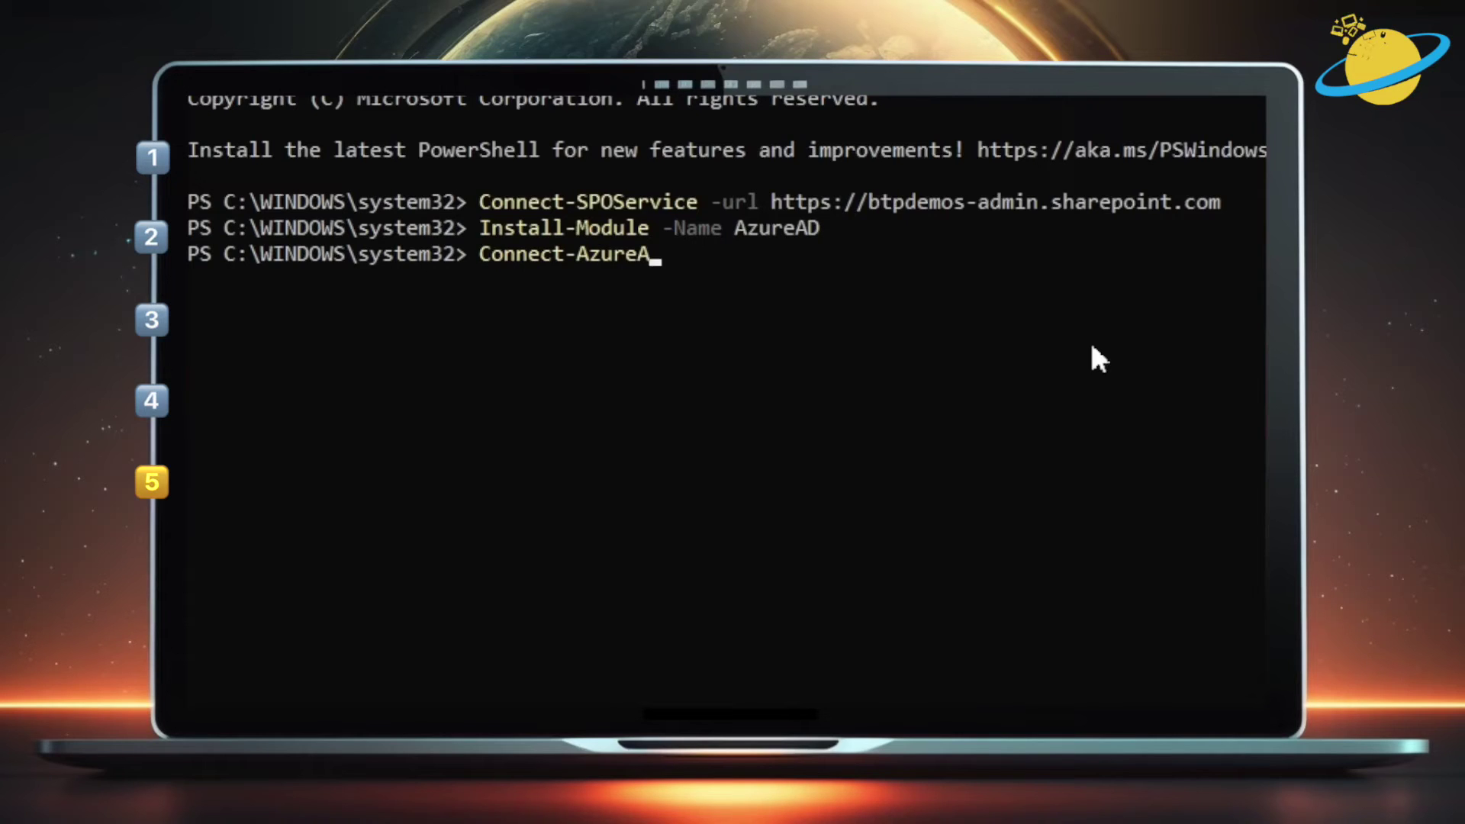
{"action": "type", "text": "D"}
{"action": "key", "text": "Return"}
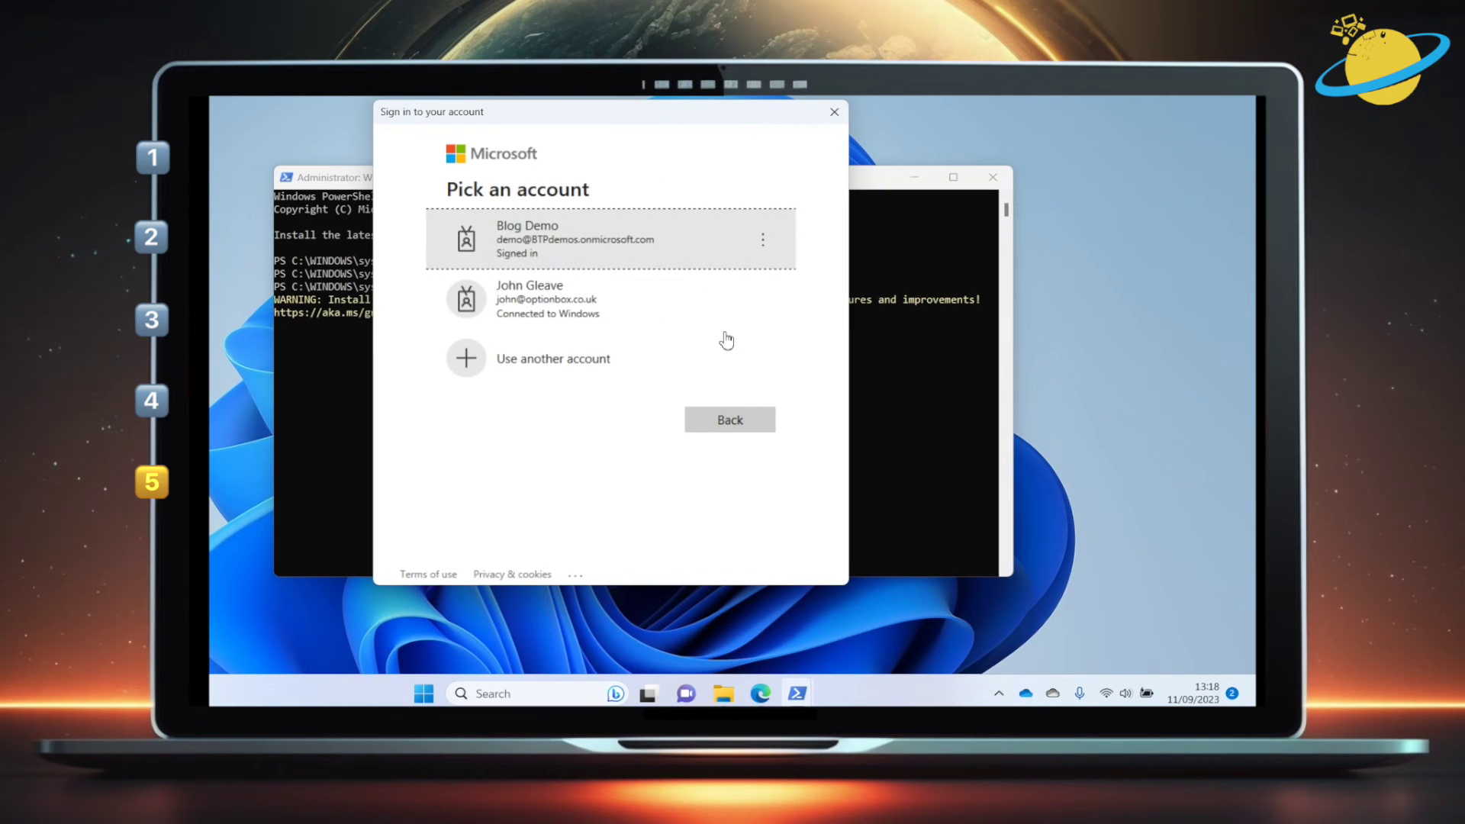
{"action": "left_click", "coordinate": [652, 243]}
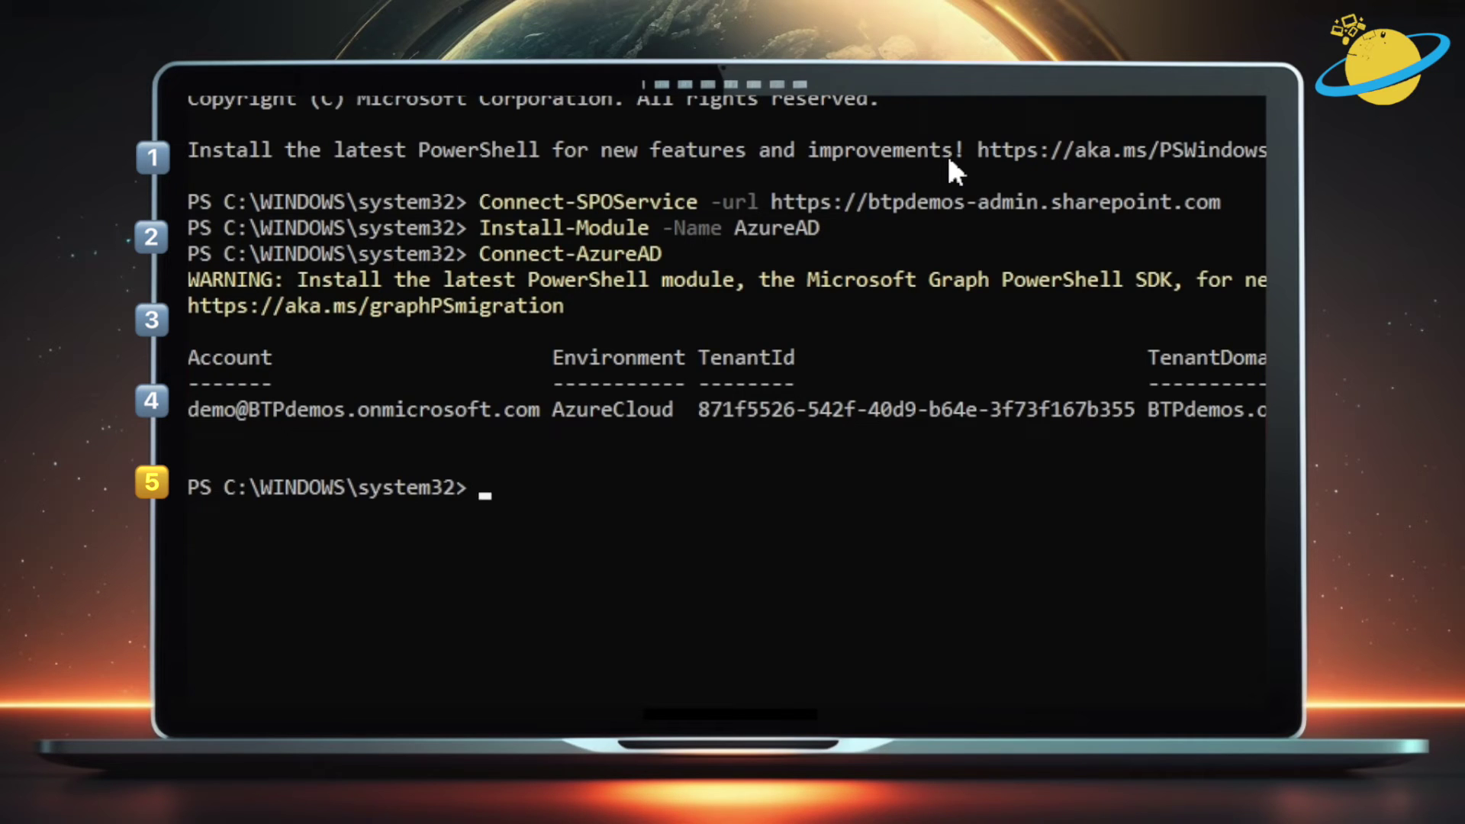
List the Azure AD groups and remove the Delete Site group (ObjectId 7554428d-e875-44ad-9c07-9afbf333ec68) with Remove-AzureADGroup.
{"action": "type", "text": "Get-AzureADGroup"}
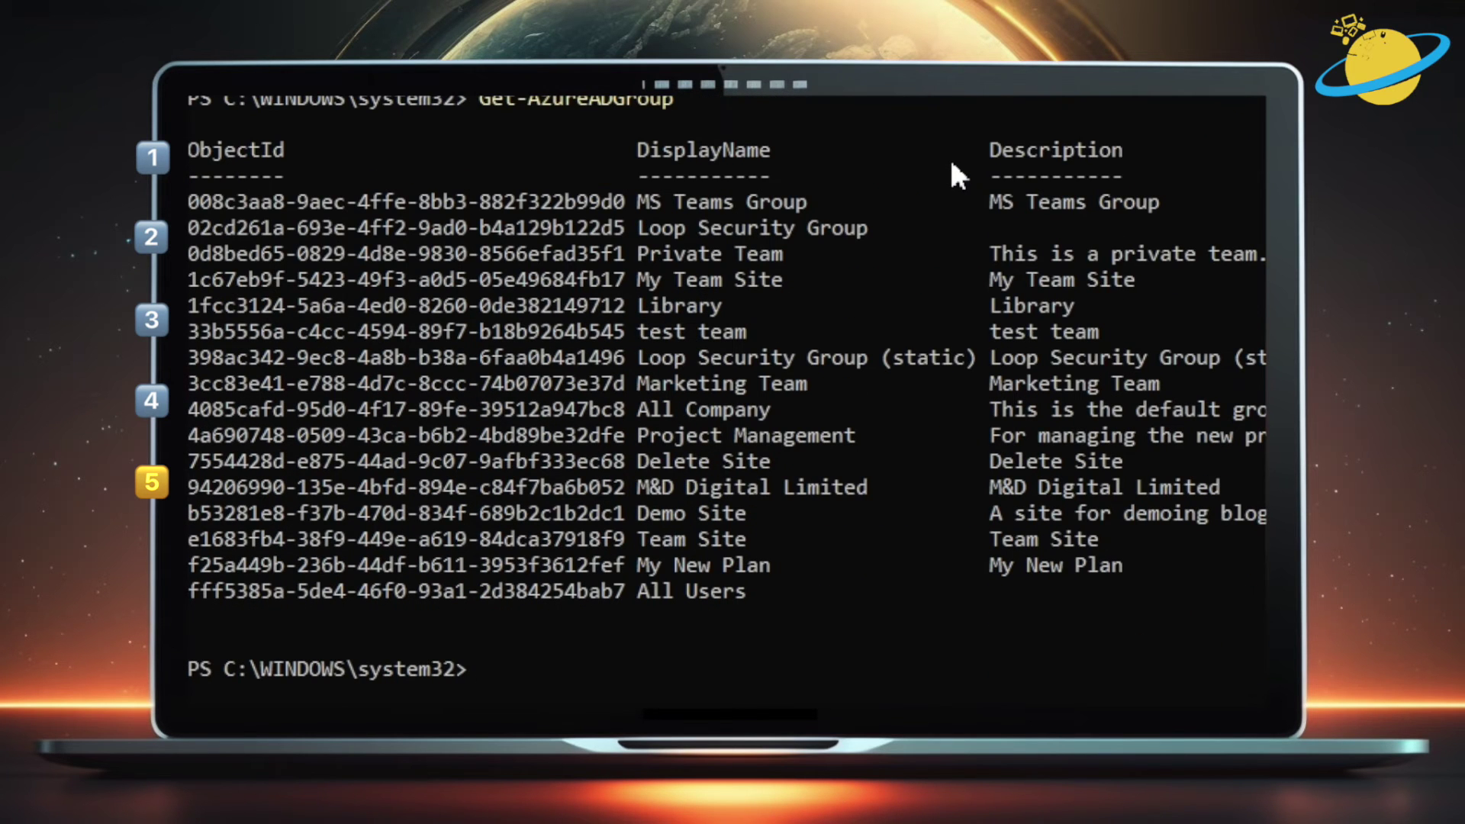
{"action": "left_click_drag", "start_coordinate": [624, 461], "coordinate": [197, 461]}
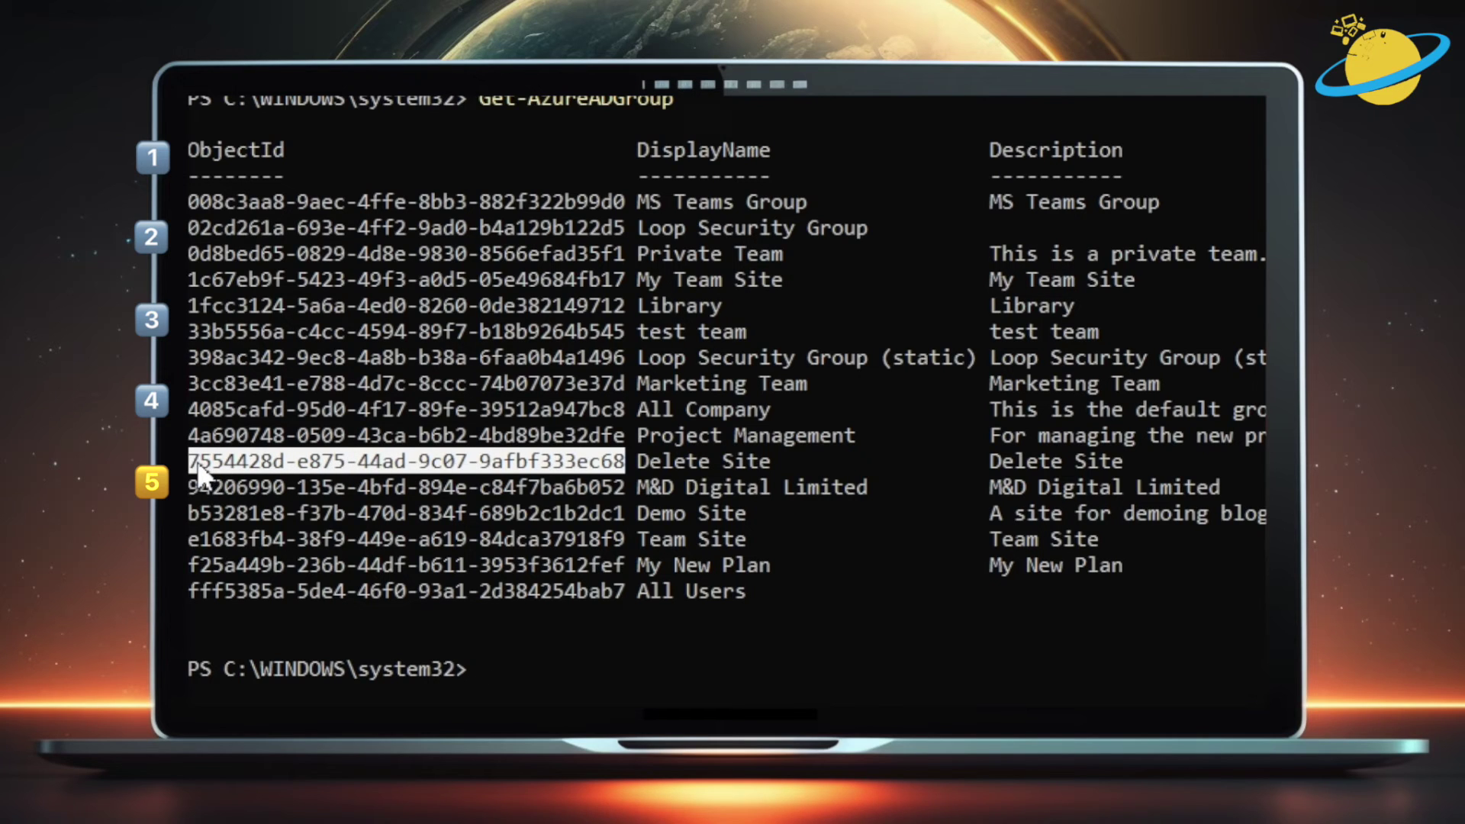
{"action": "right_click", "coordinate": [197, 461]}
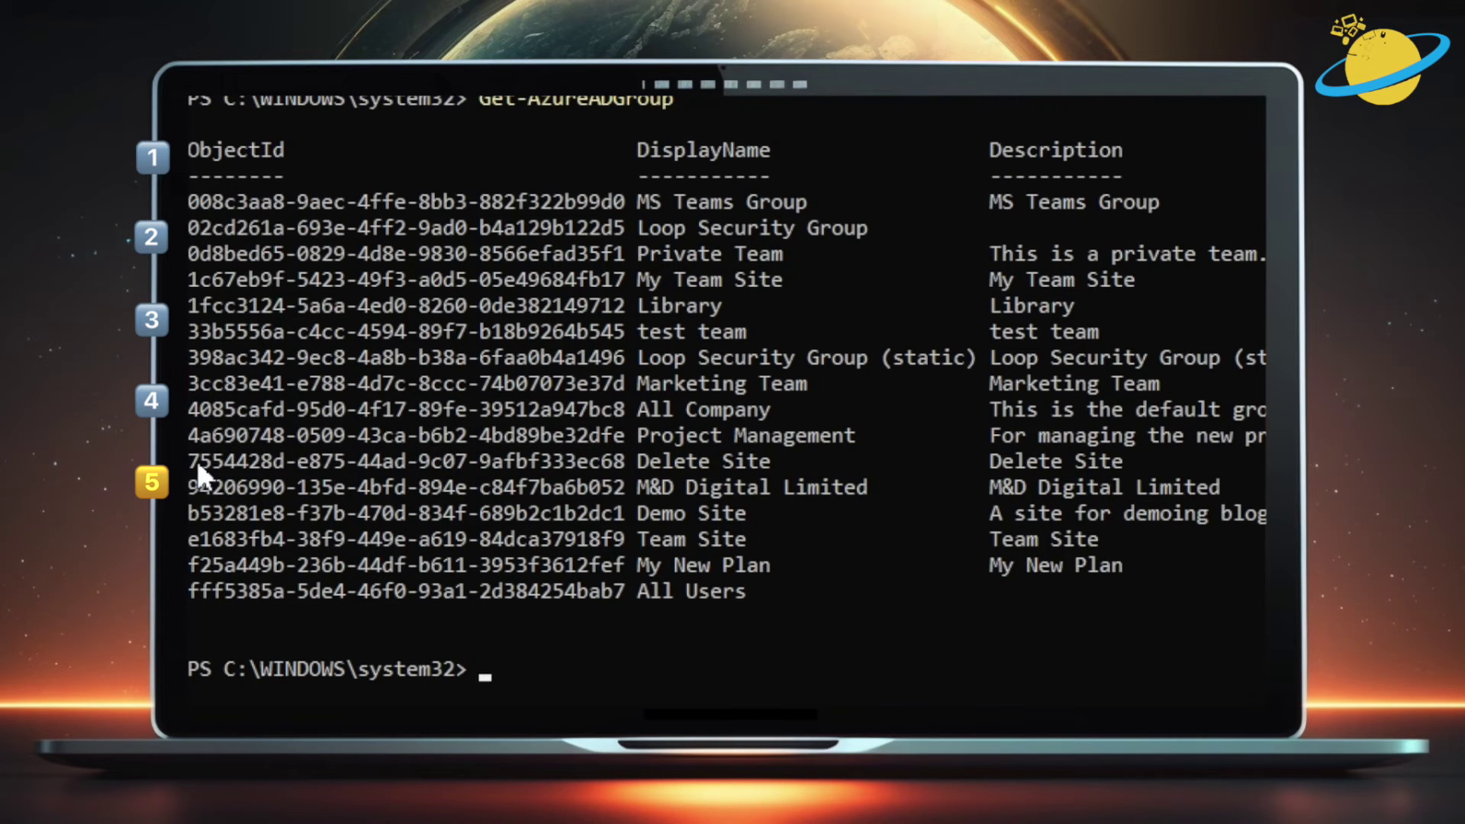
{"action": "type", "text": "Remove-Azure"}
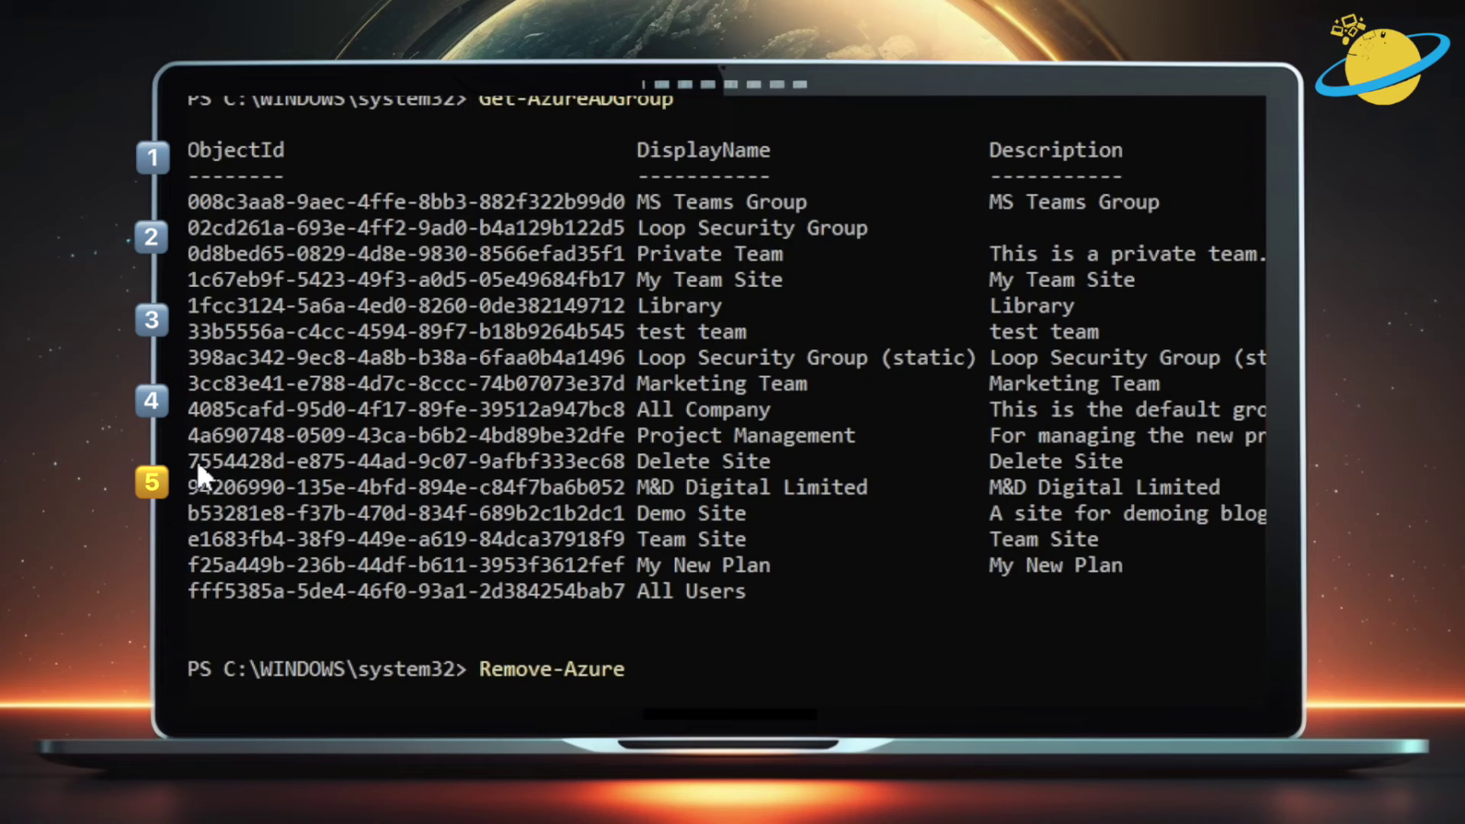
{"action": "type", "text": "ADGroup -"}
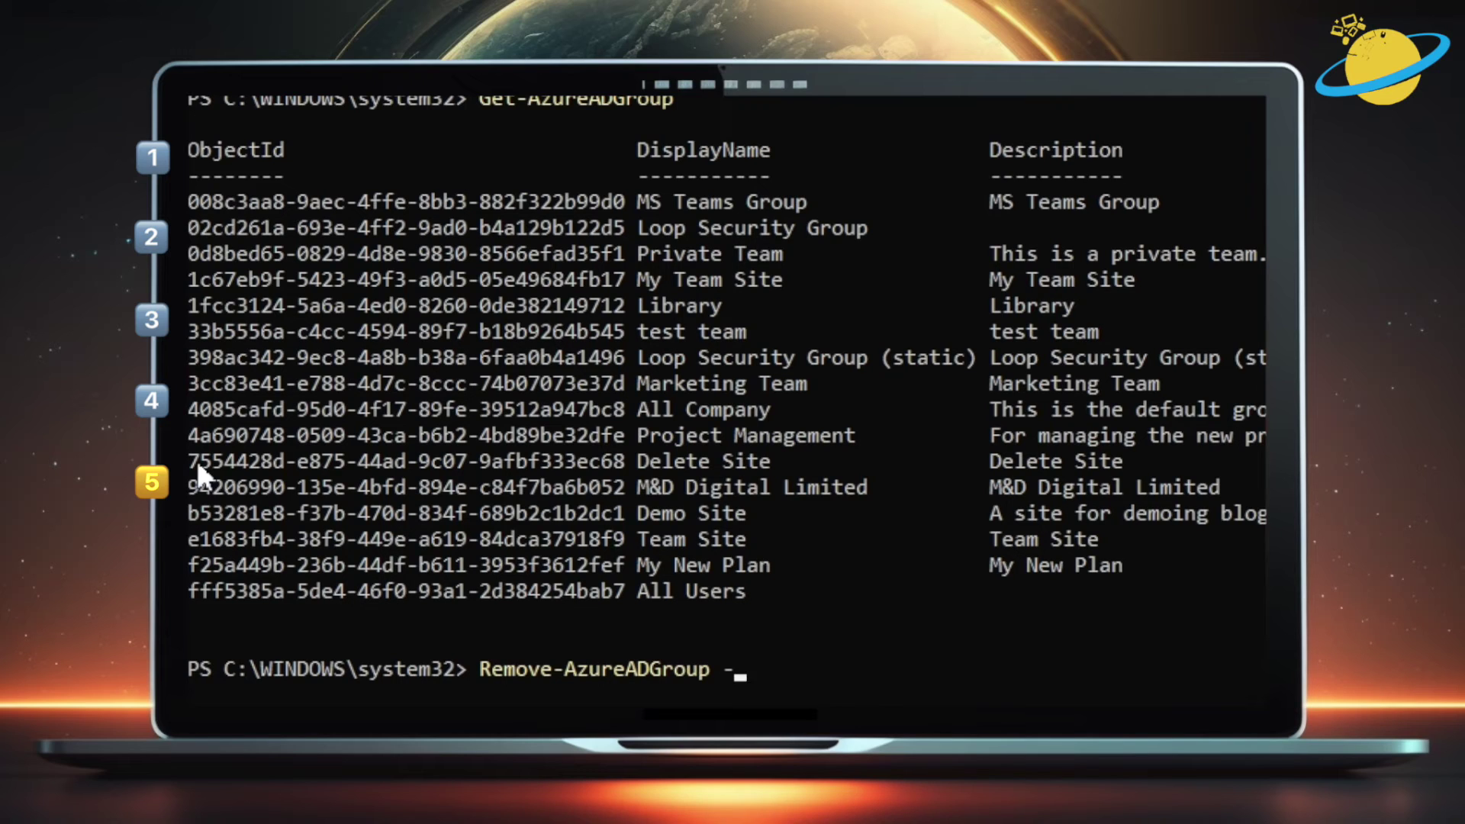
{"action": "type", "text": "ObjectId"}
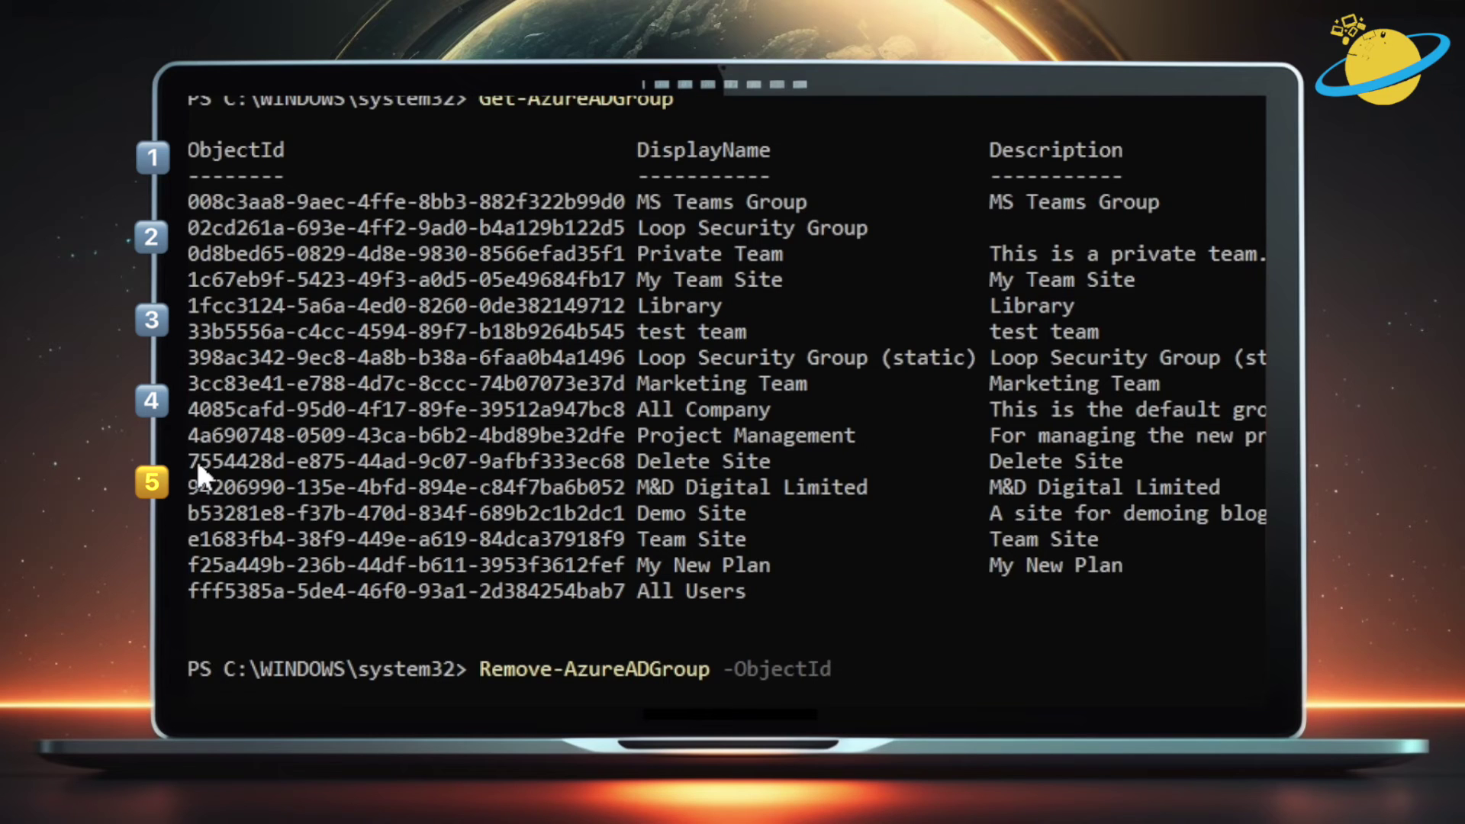
{"action": "type", "text": " \""}
{"action": "type", "text": "7554428d-e875-44ad-9c07-9afbf333ec68"}
{"action": "type", "text": "\""}
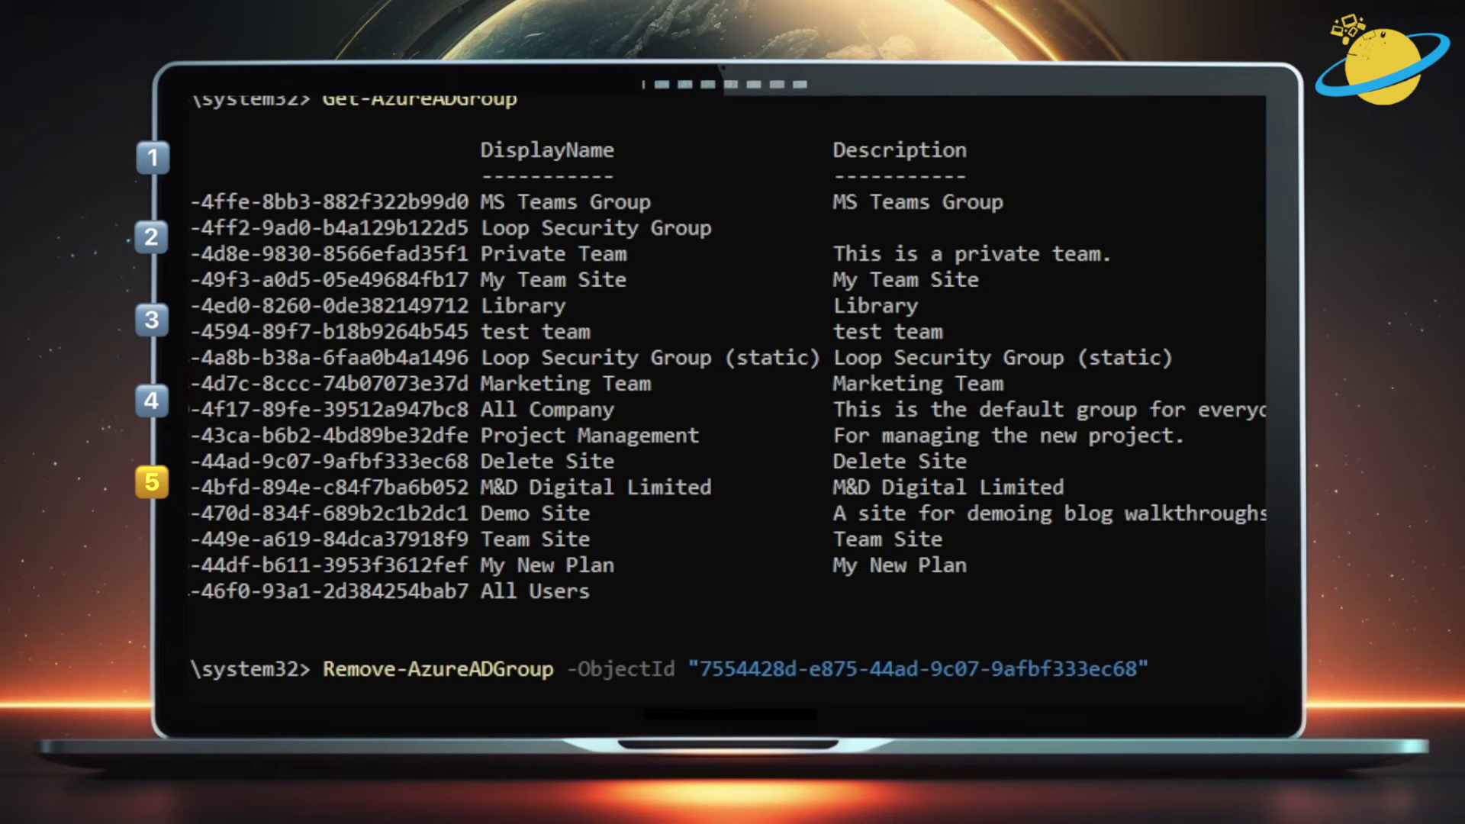
{"action": "key", "text": "Return"}
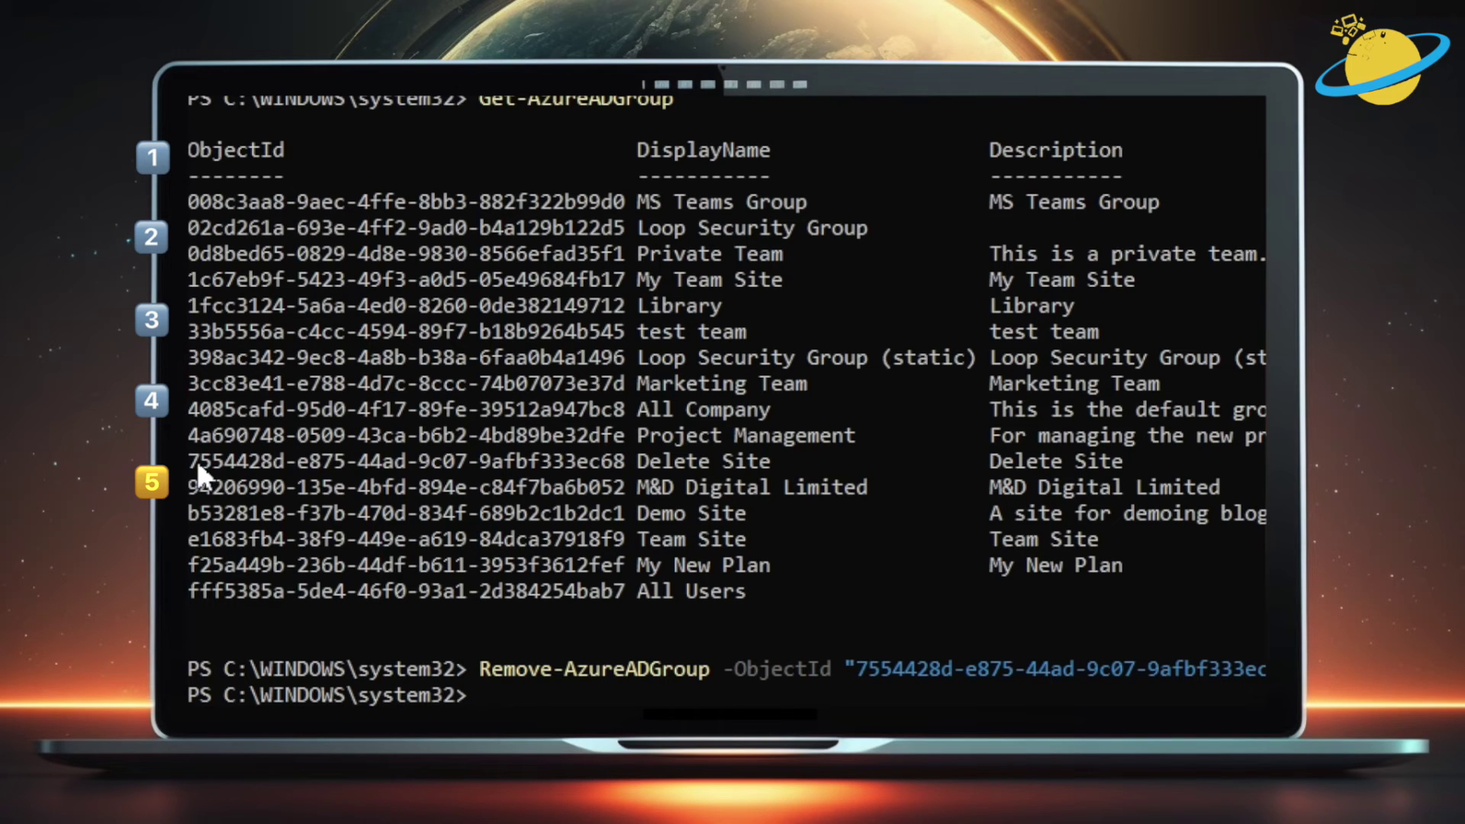
{"action": "type", "text": "Remove-SPOSite"}
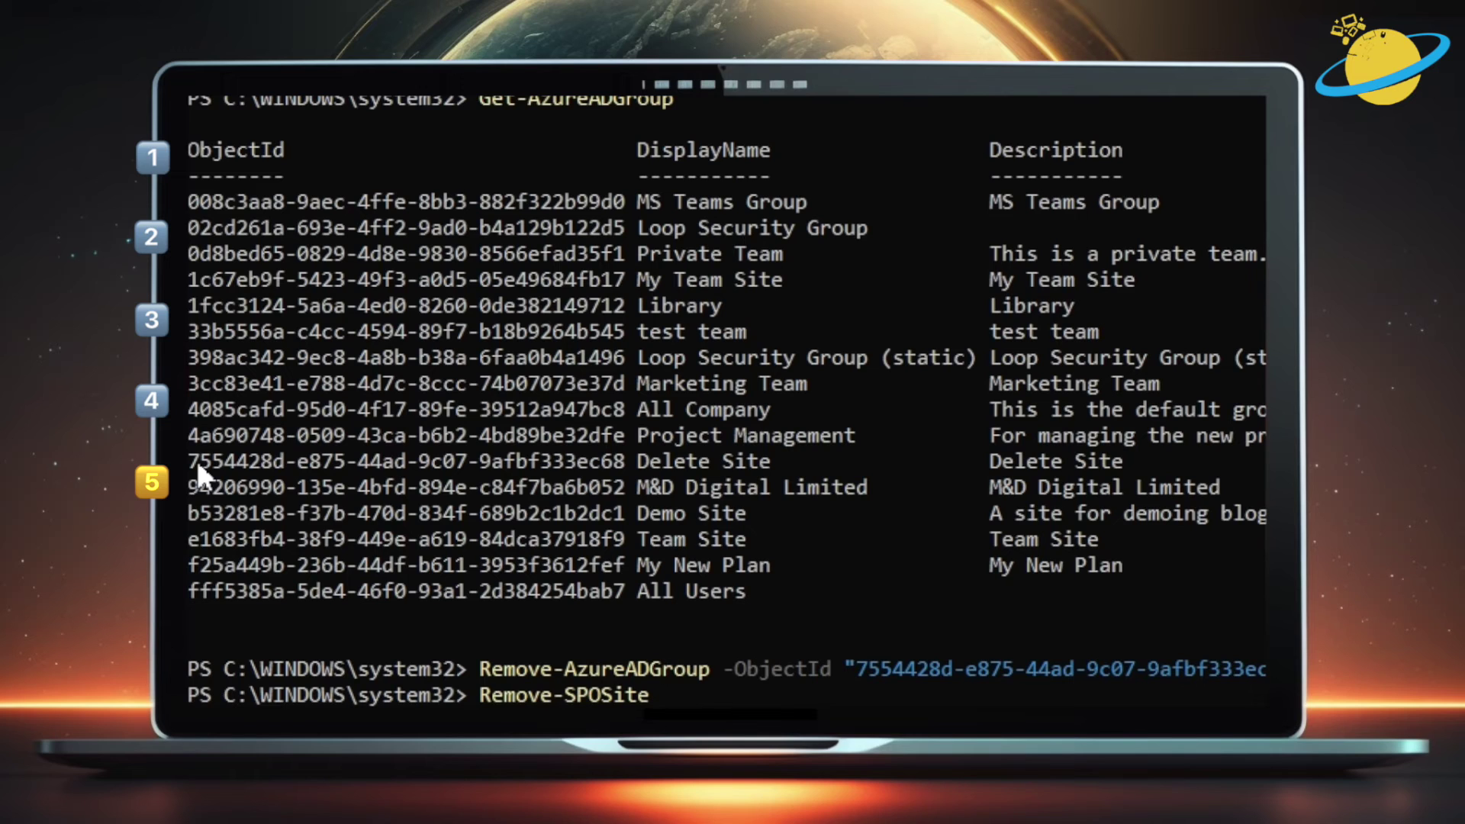
{"action": "type", "text": " -Identity"}
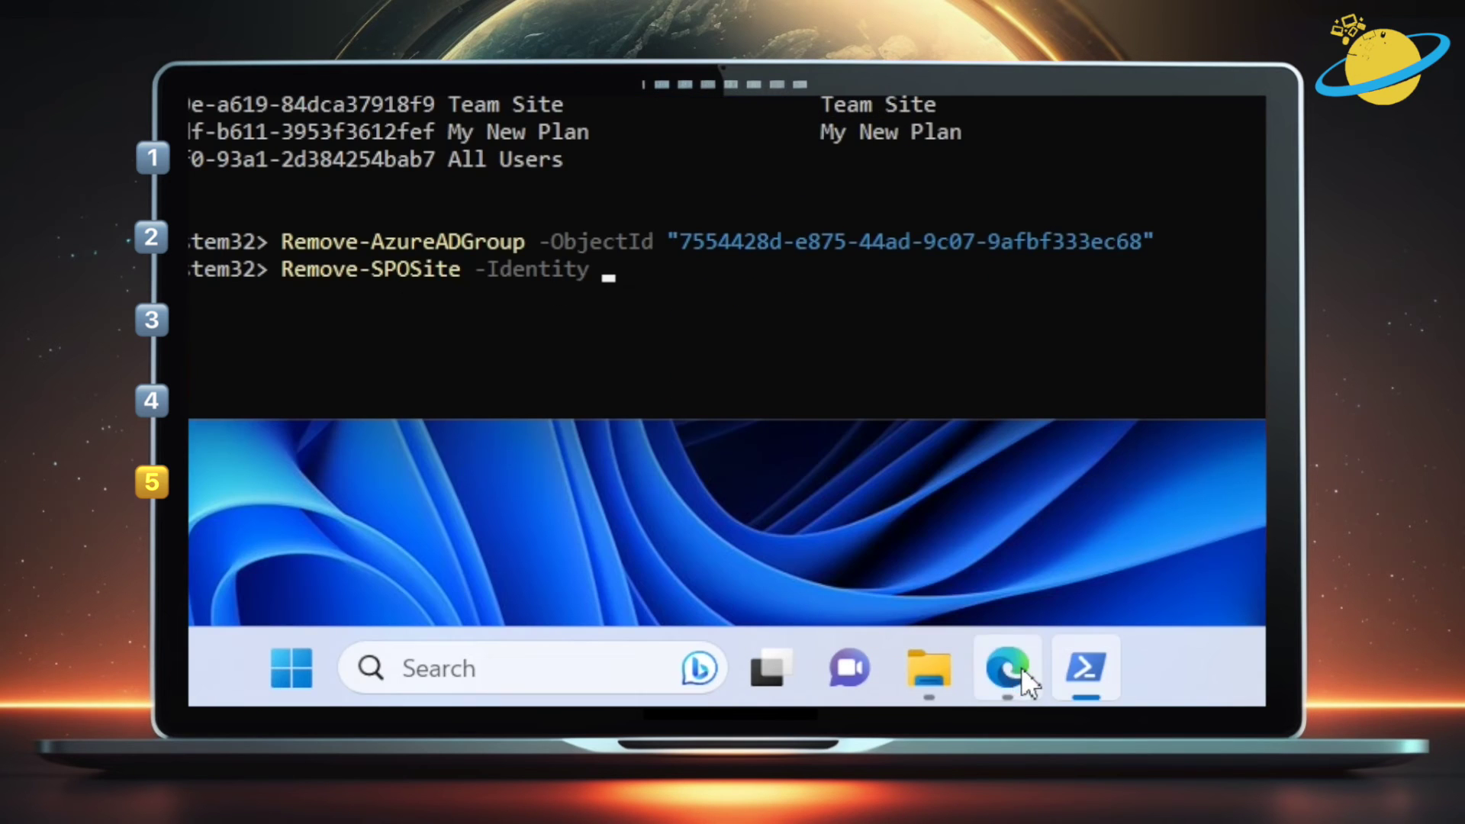
{"action": "left_click", "coordinate": [760, 693]}
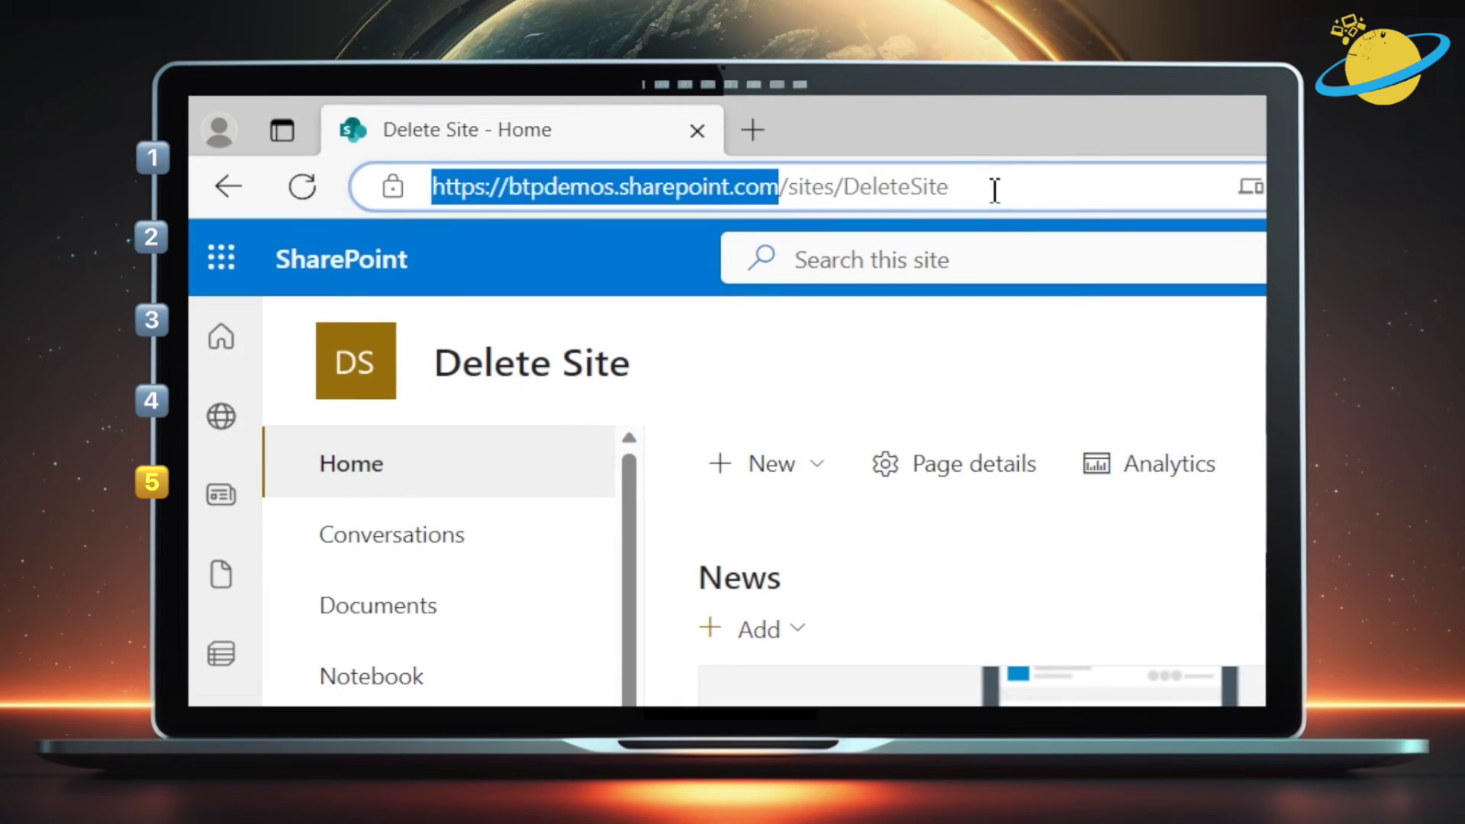
{"action": "left_click_drag", "start_coordinate": [629, 156], "coordinate": [364, 167]}
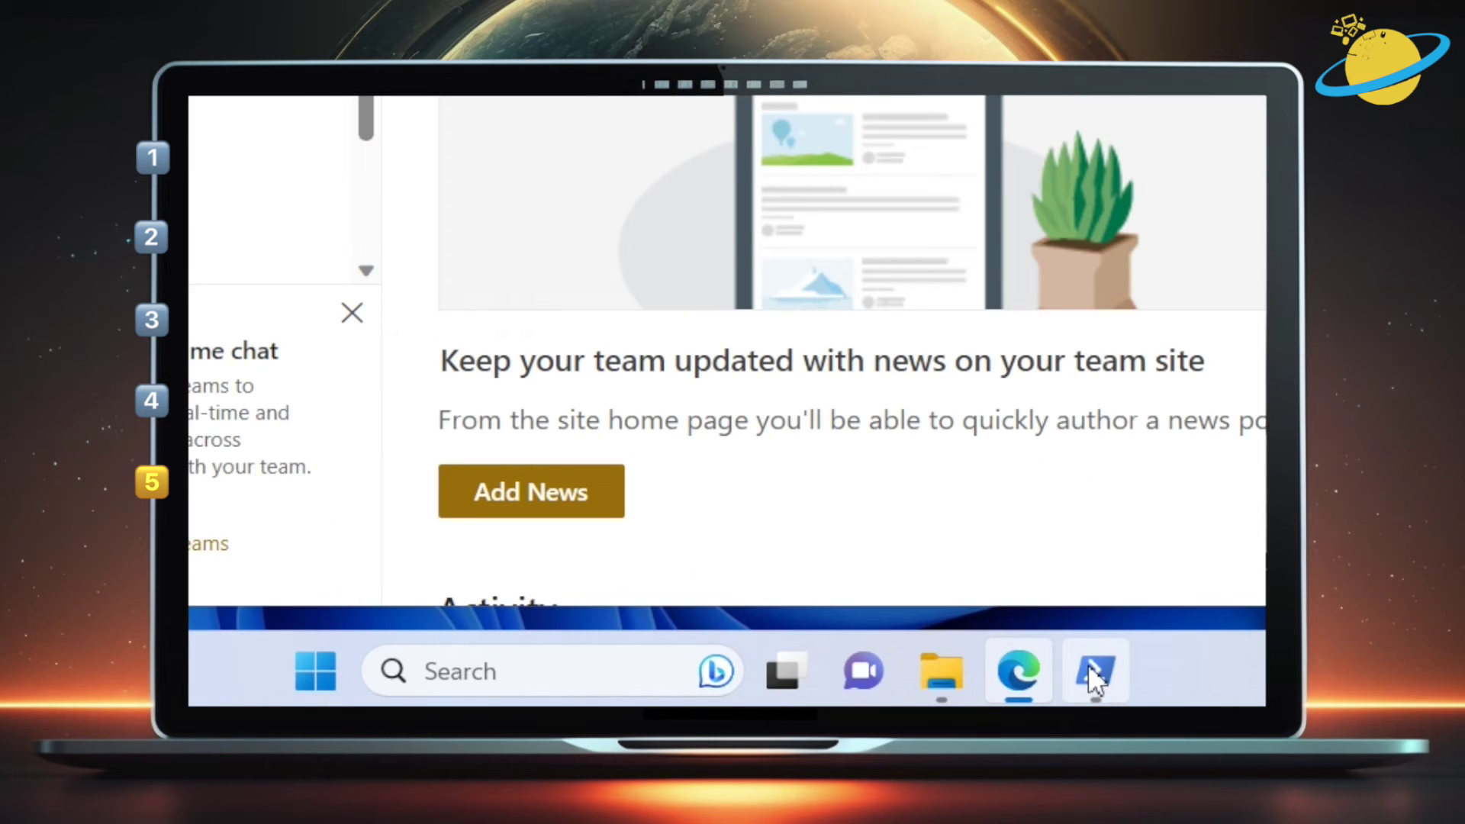
{"action": "left_click", "coordinate": [1091, 670]}
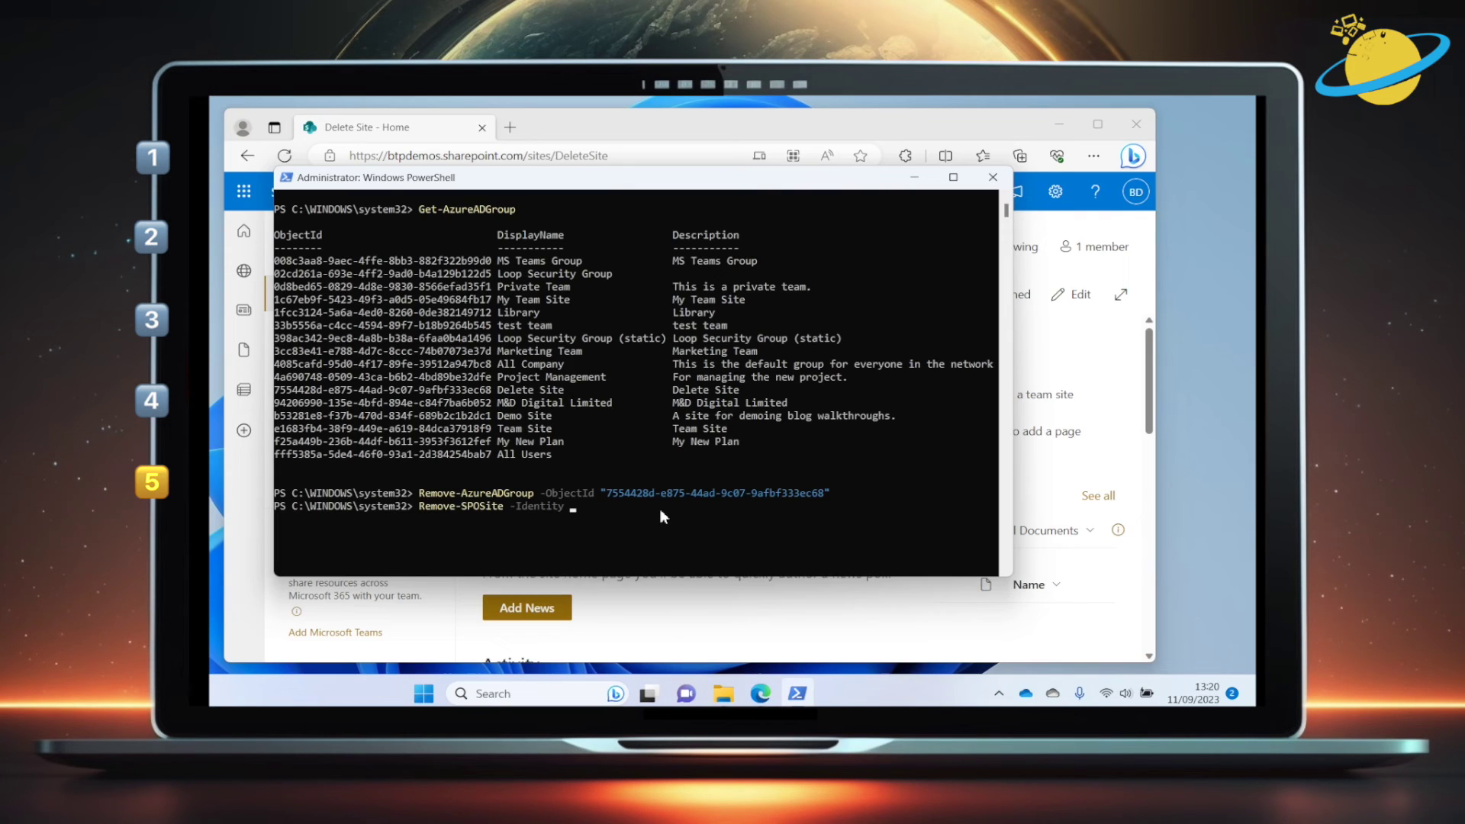
{"action": "type", "text": "https://btpdemos.sharepoint.com/sites/DeleteSite"}
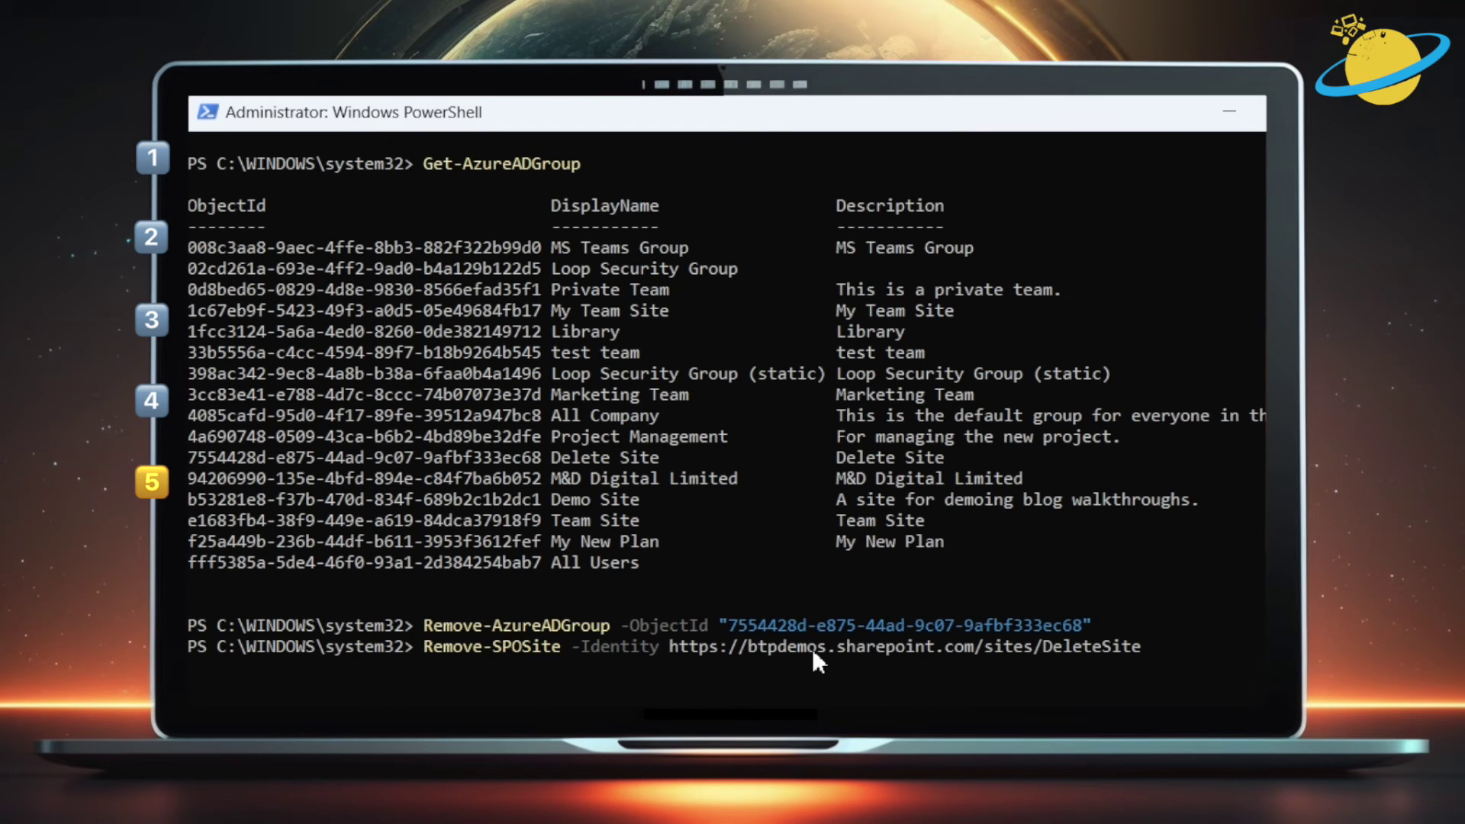
{"action": "key", "text": "Return"}
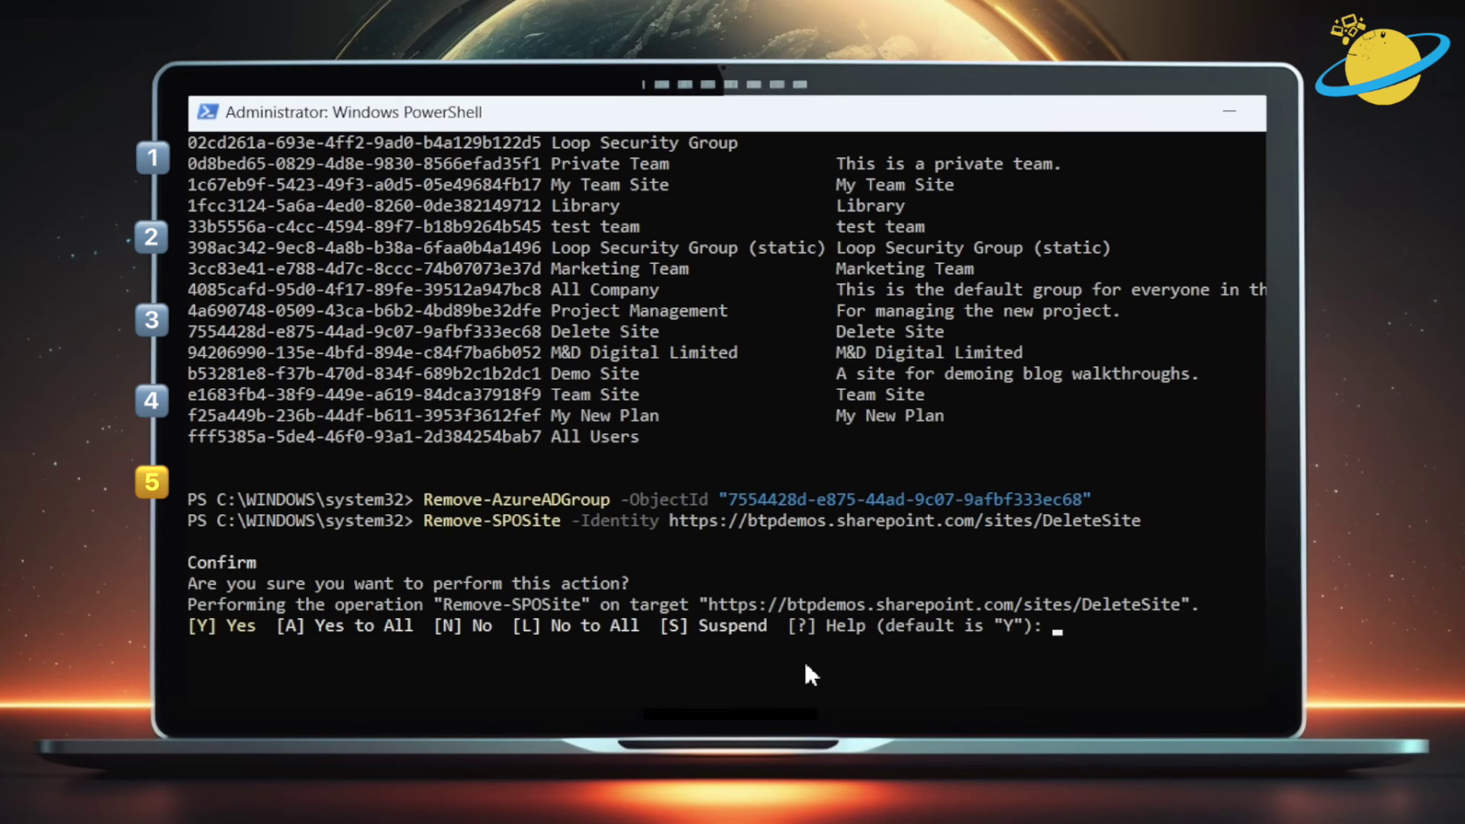
Confirm the removal with Y and reload the DeleteSite page to verify it's gone.
{"action": "type", "text": "Y"}
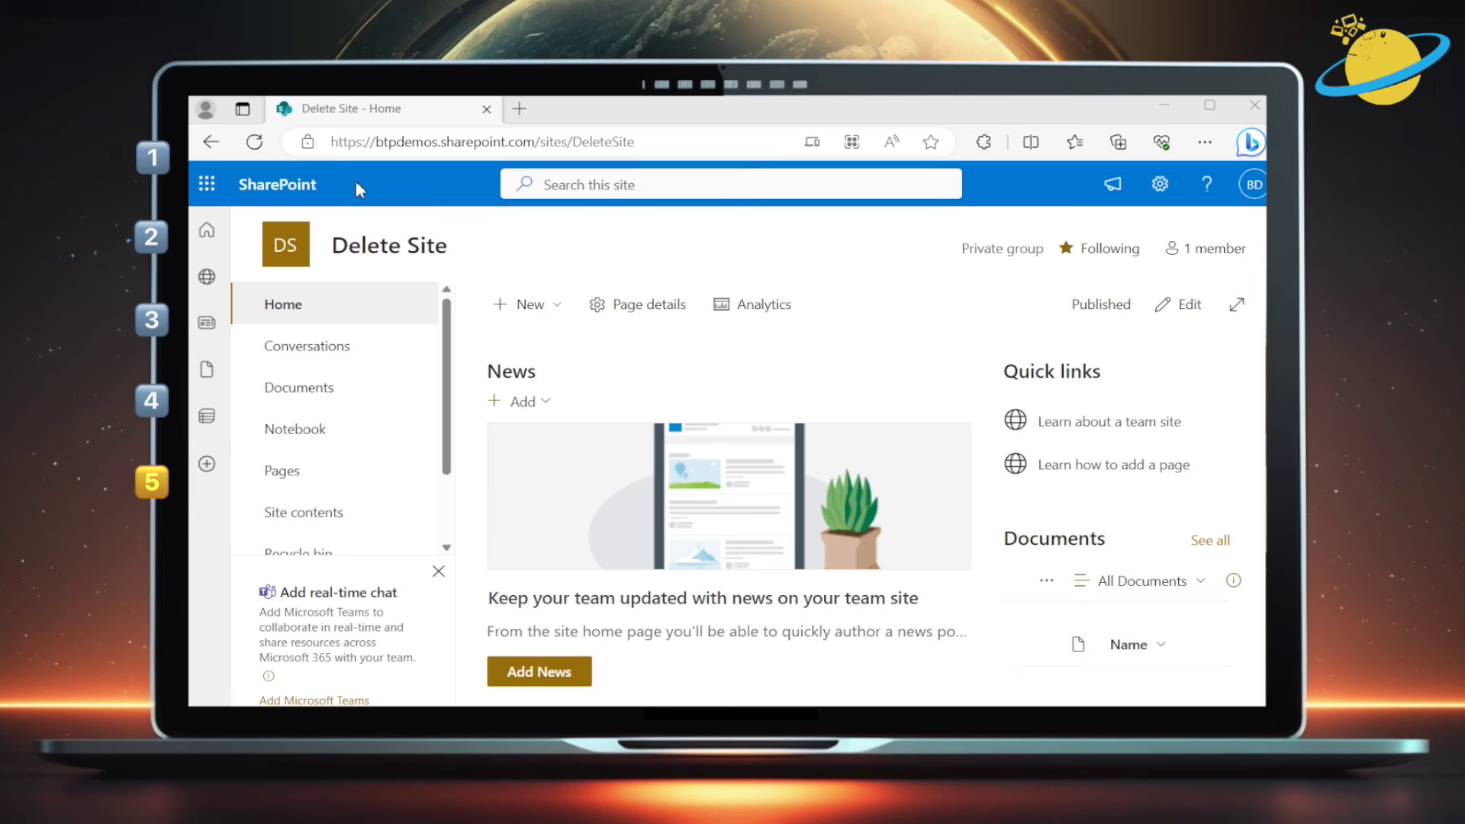
{"action": "left_click", "coordinate": [257, 149]}
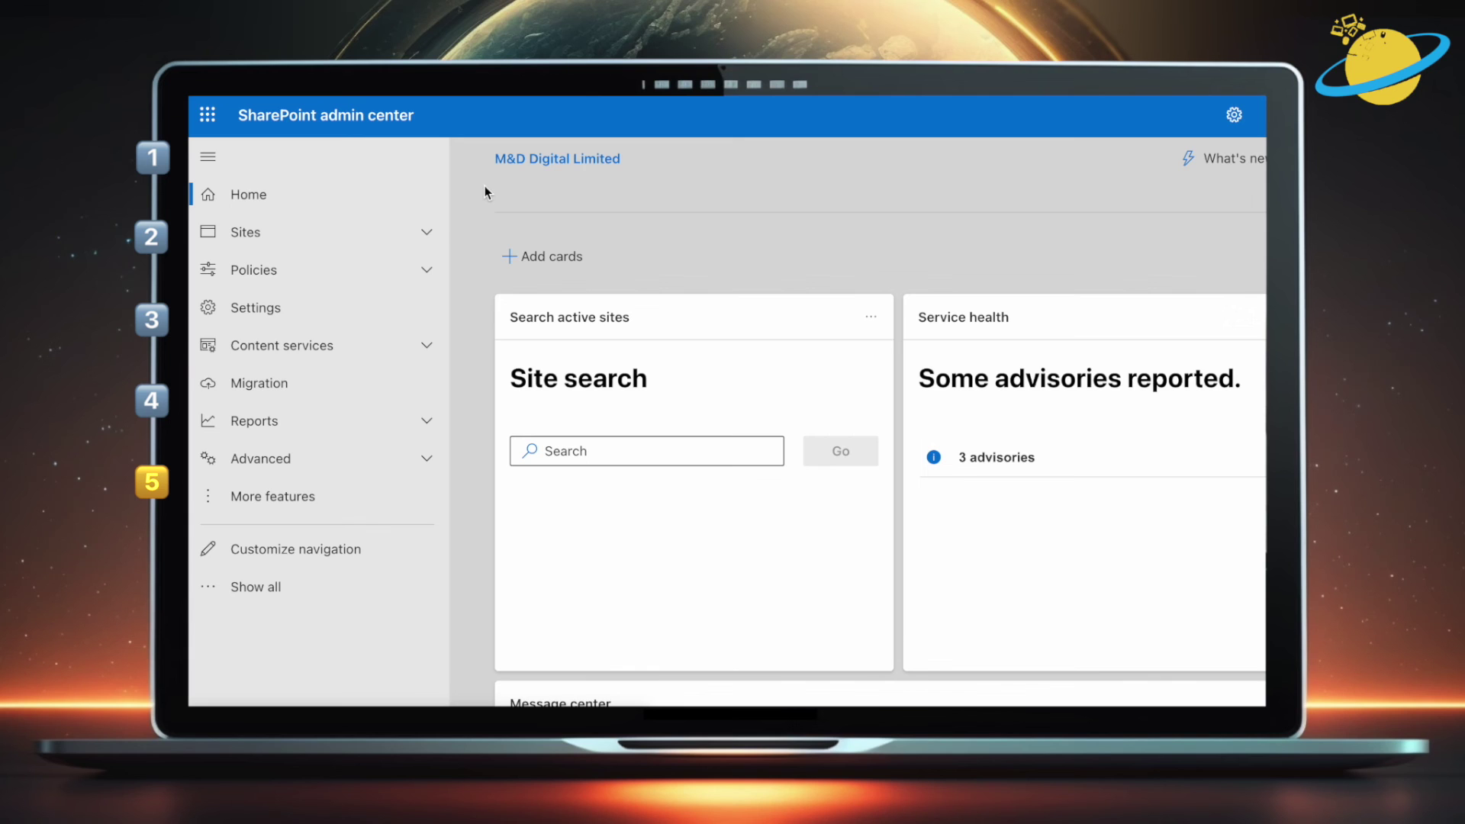
Restore Delete Site and its Microsoft 365 group from the Deleted sites list.
{"action": "left_click", "coordinate": [354, 243]}
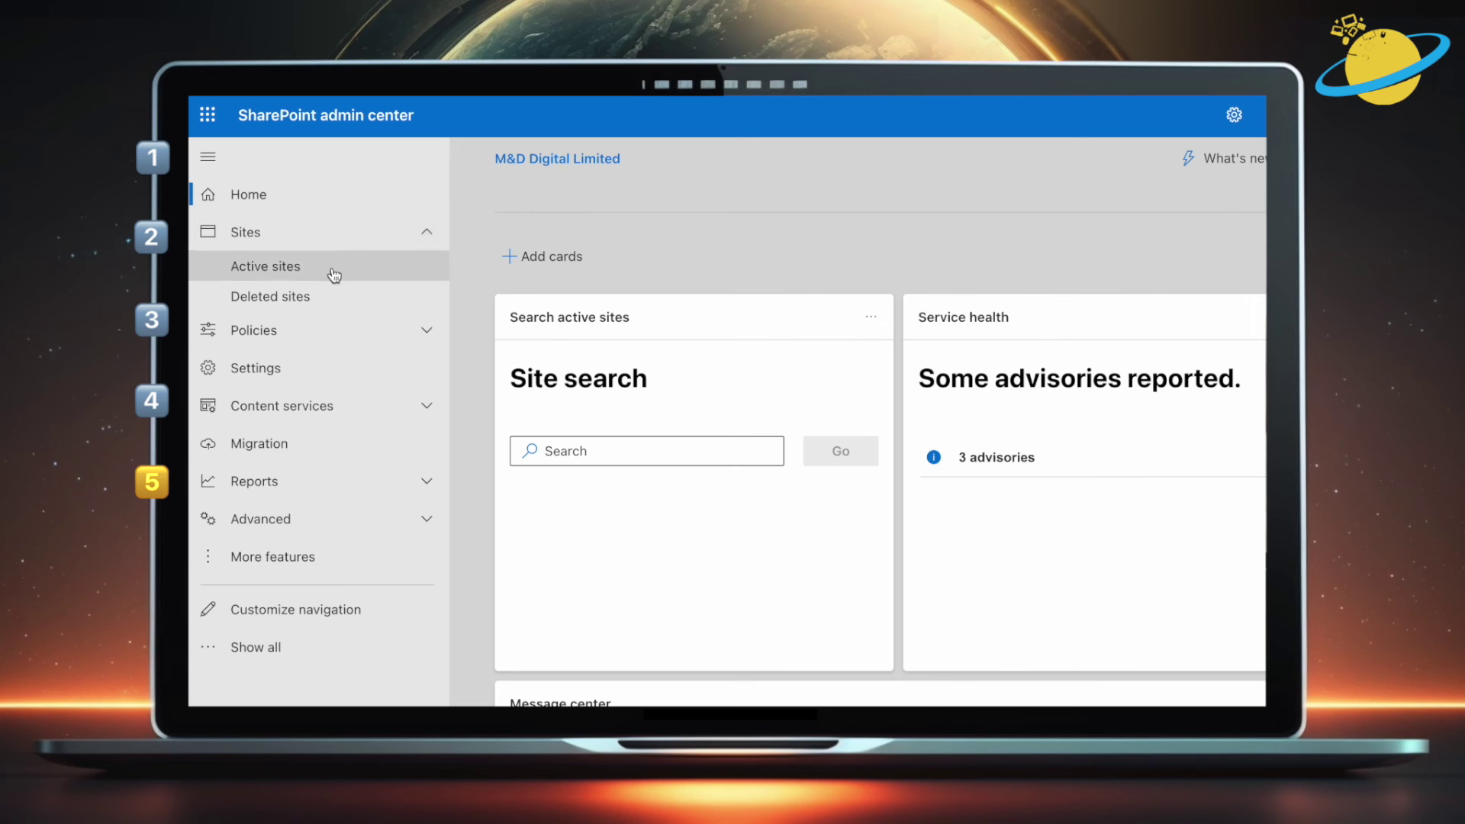
{"action": "left_click", "coordinate": [319, 299]}
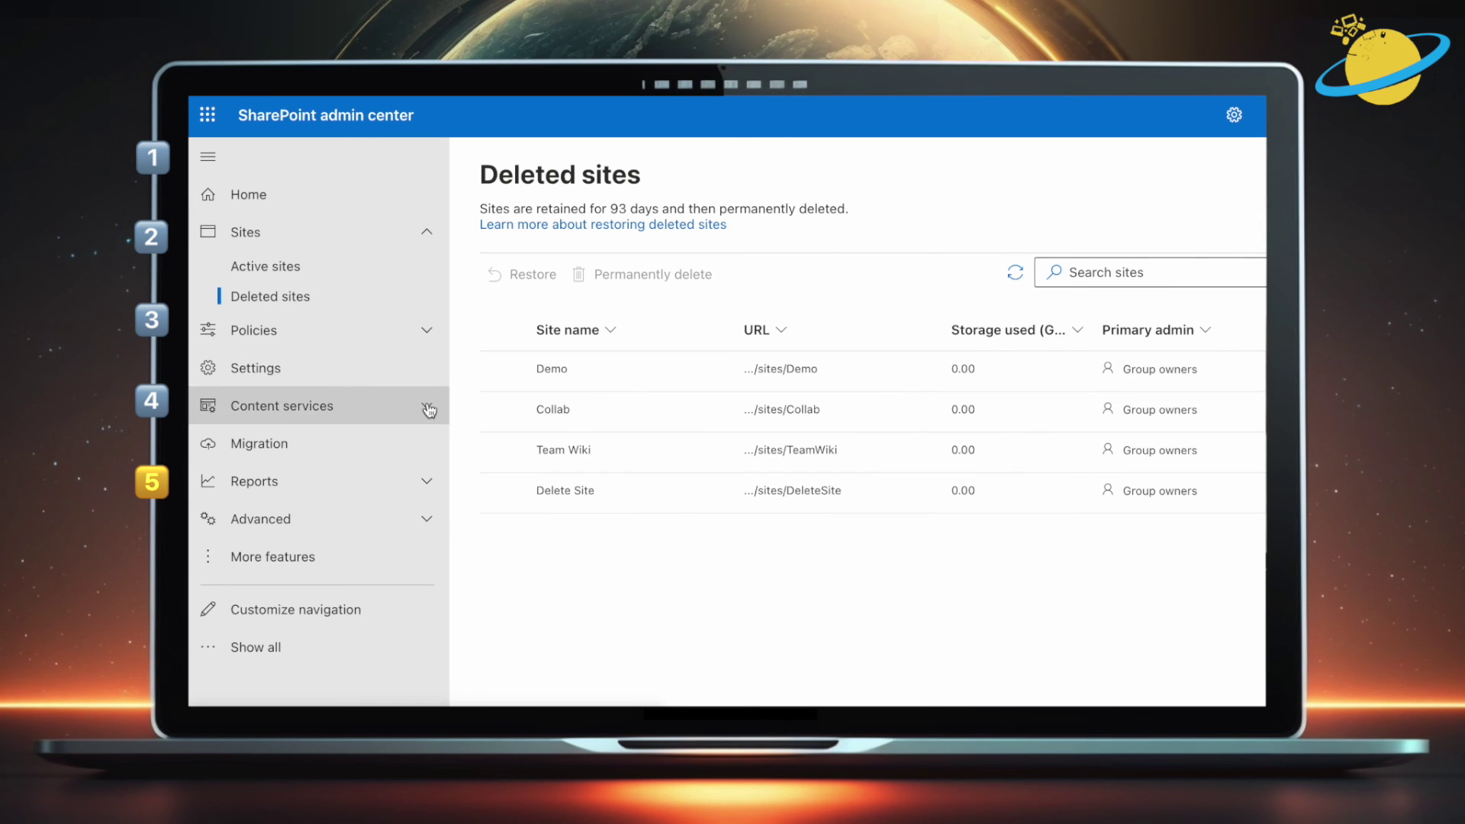
{"action": "left_click", "coordinate": [502, 493]}
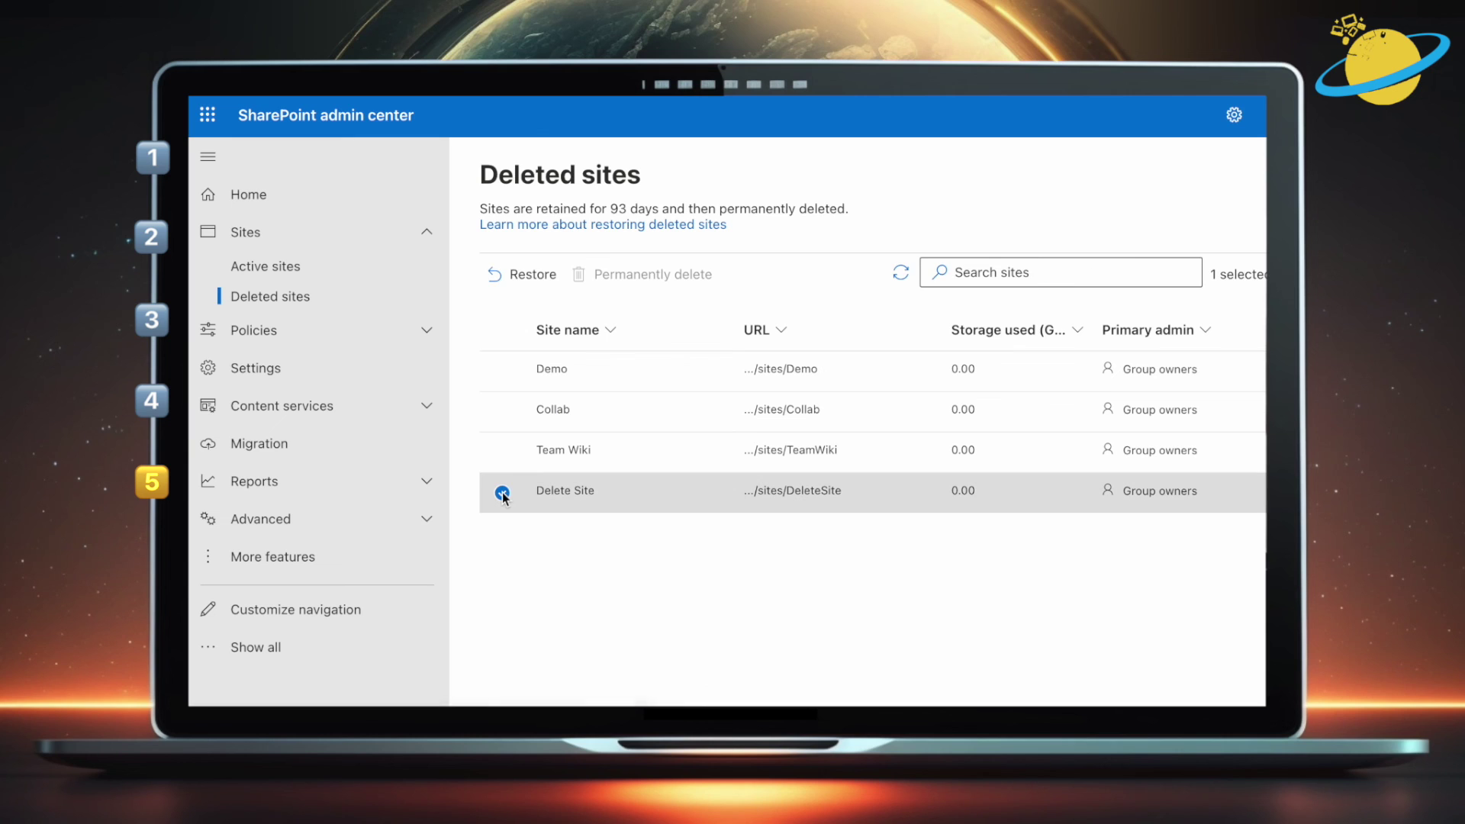
{"action": "left_click", "coordinate": [523, 274]}
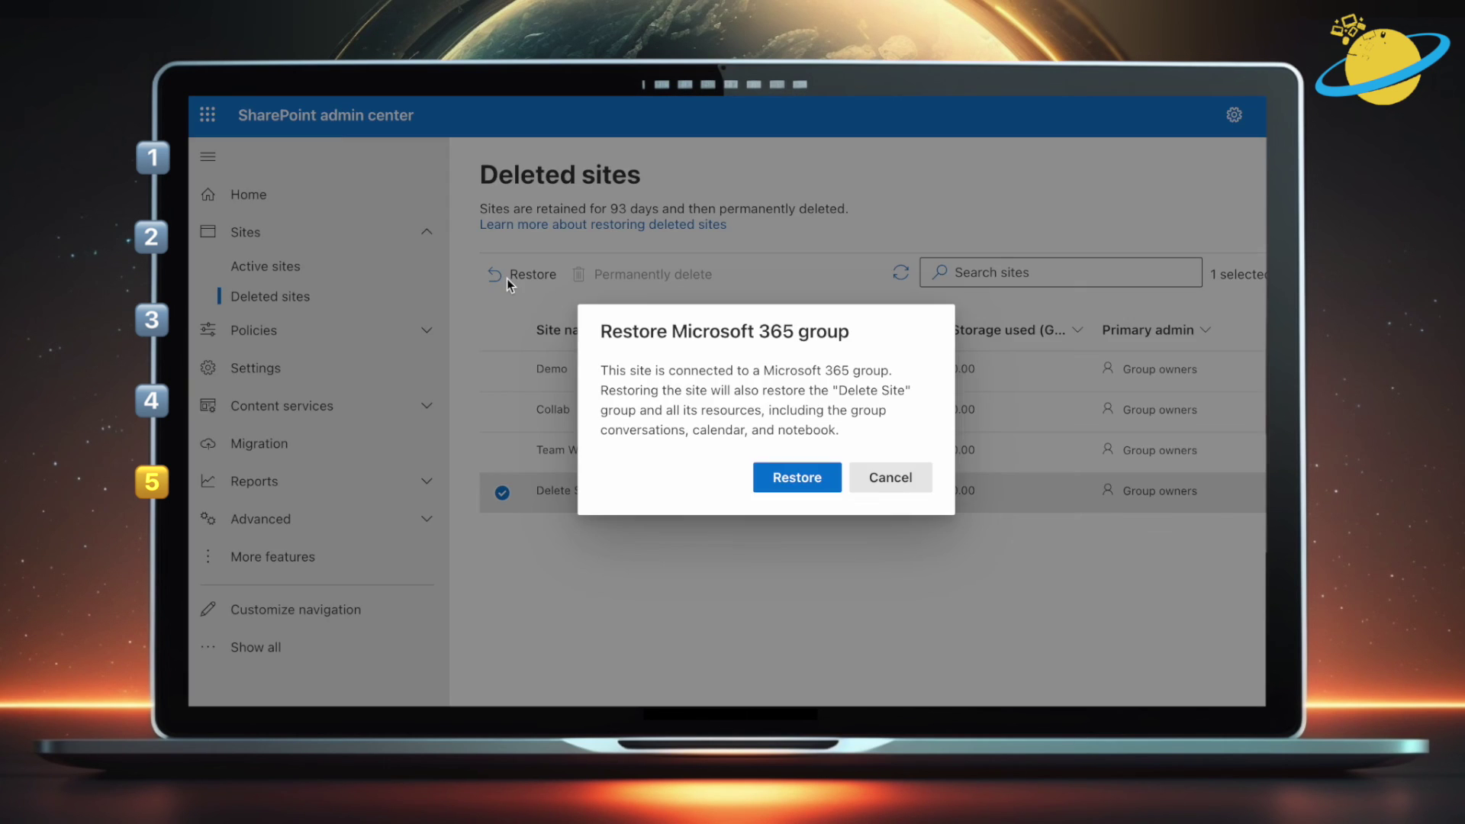
{"action": "left_click", "coordinate": [794, 479]}
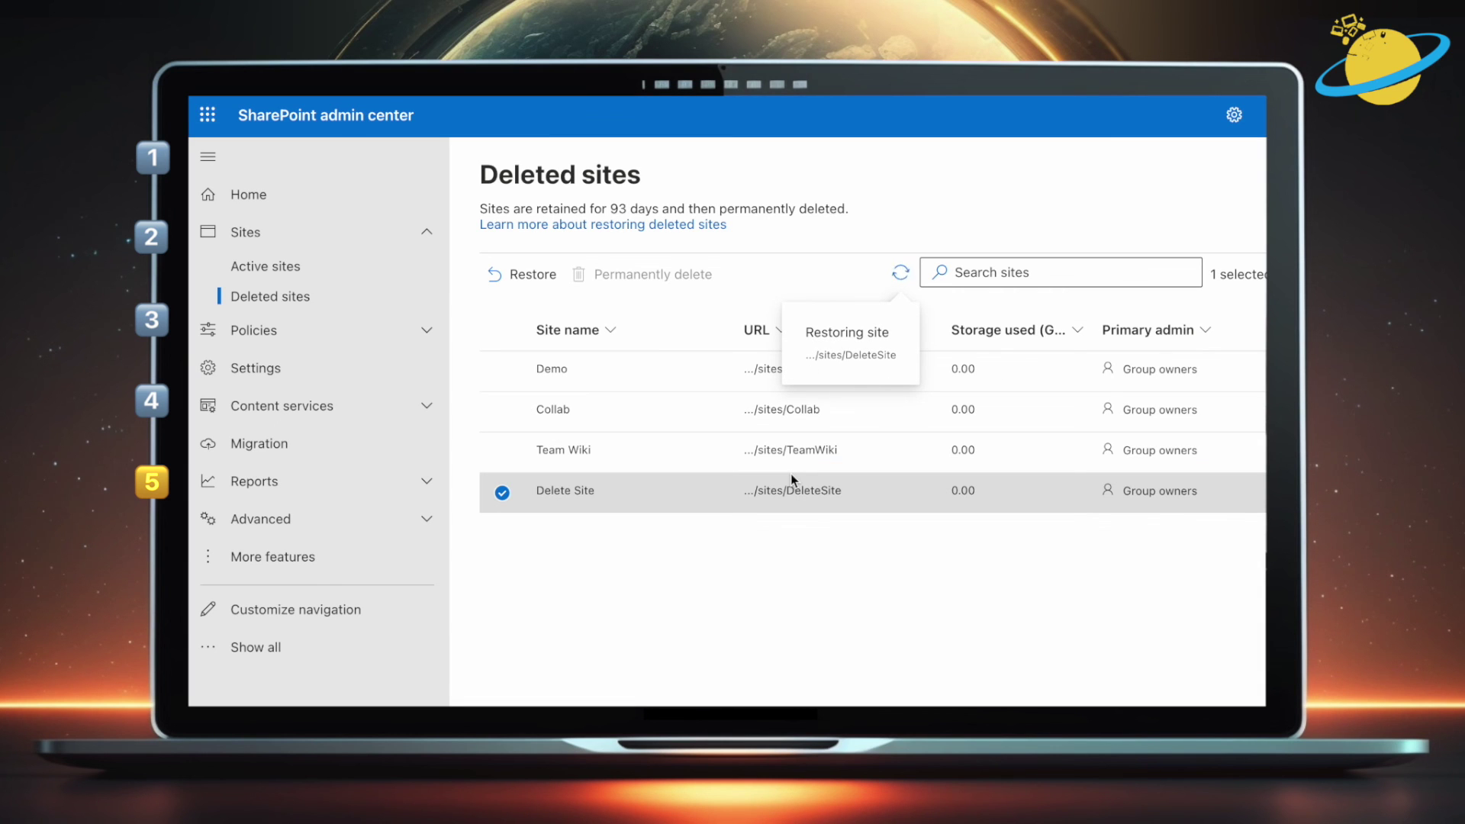